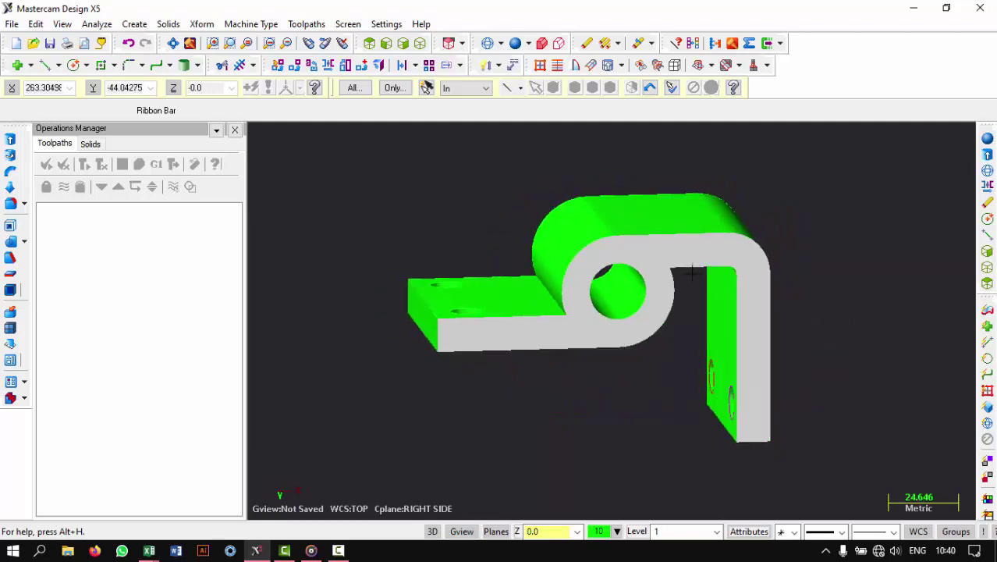
Orbit the finished hook-shaped bracket to preview it from an angled view
mouse_move(693, 271)
middle_down()
mouse_move(678, 392)
mouse_move(690, 350)
mouse_move(788, 370)
mouse_move(638, 355)
middle_up()
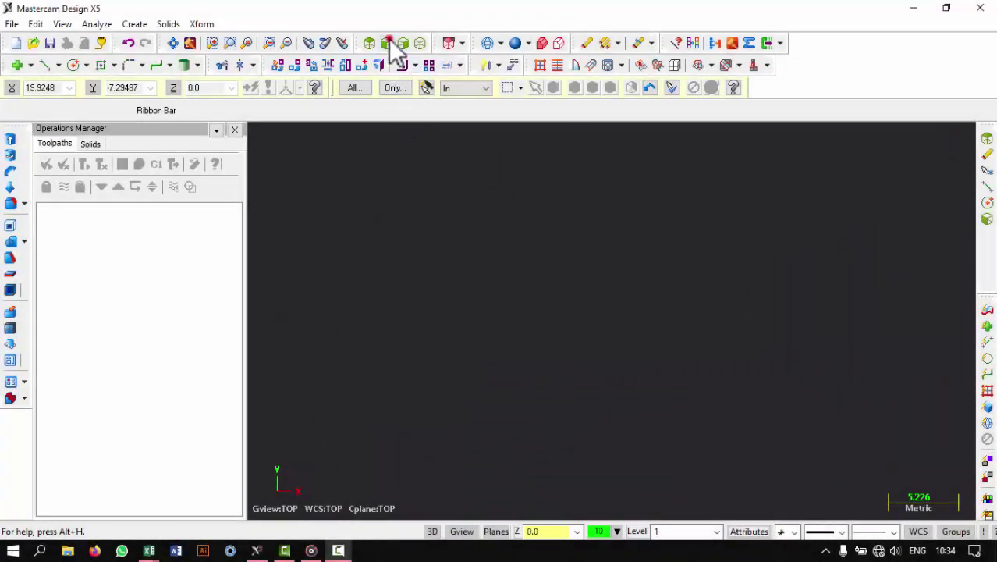
In the Front view, draw a 40-diameter circle centred at the origin
click(387, 42)
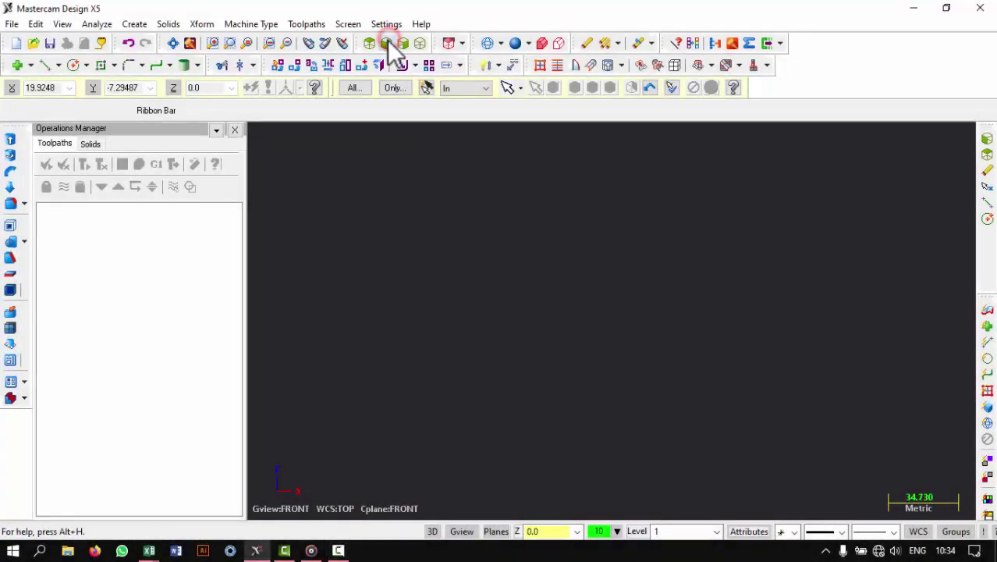
click(74, 65)
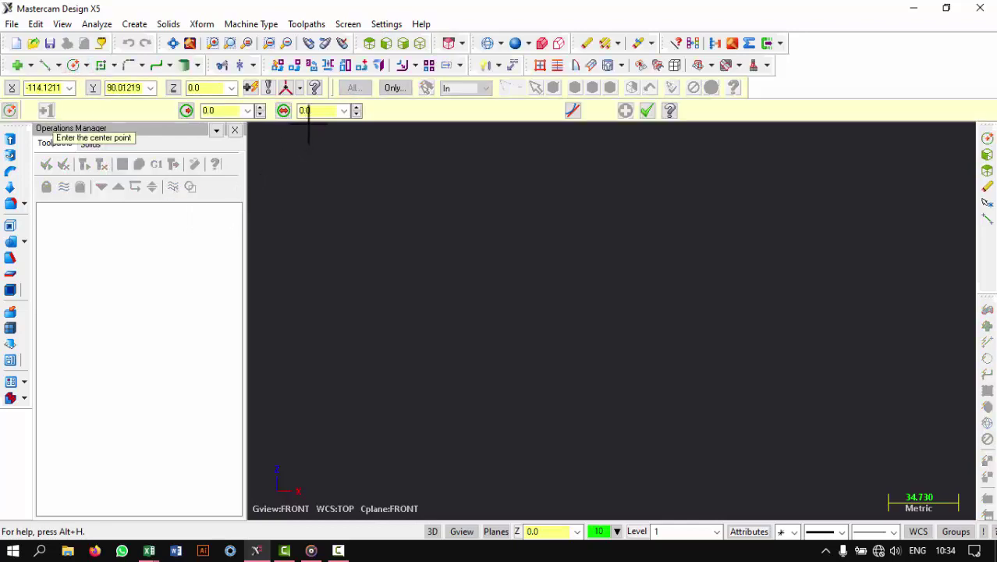
click(300, 87)
click(308, 101)
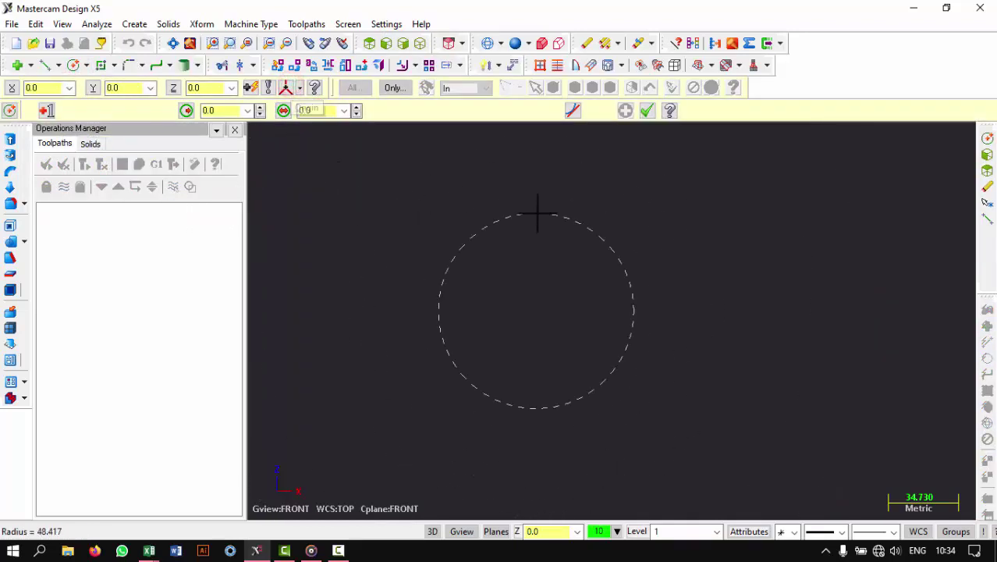
click(572, 211)
double_click(323, 110)
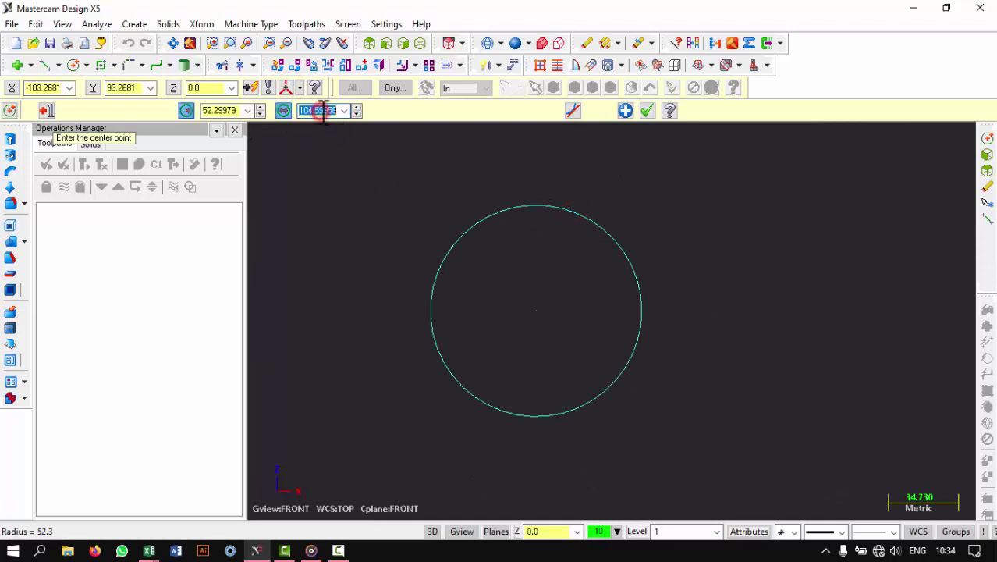
text(40)
key(Return)
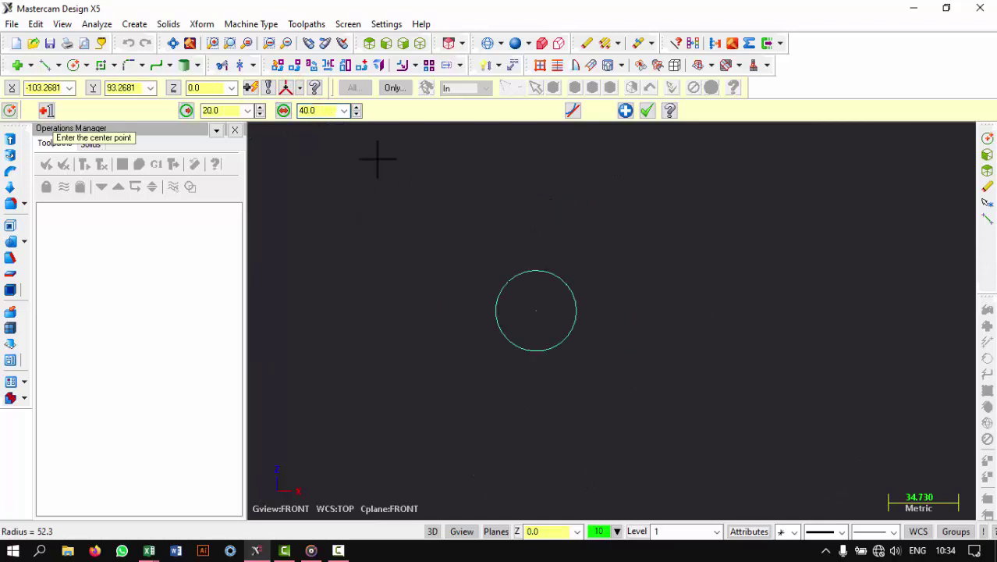
scroll(418, 274, up, 2)
scroll(546, 290, up, 1)
scroll(541, 285, up, 1)
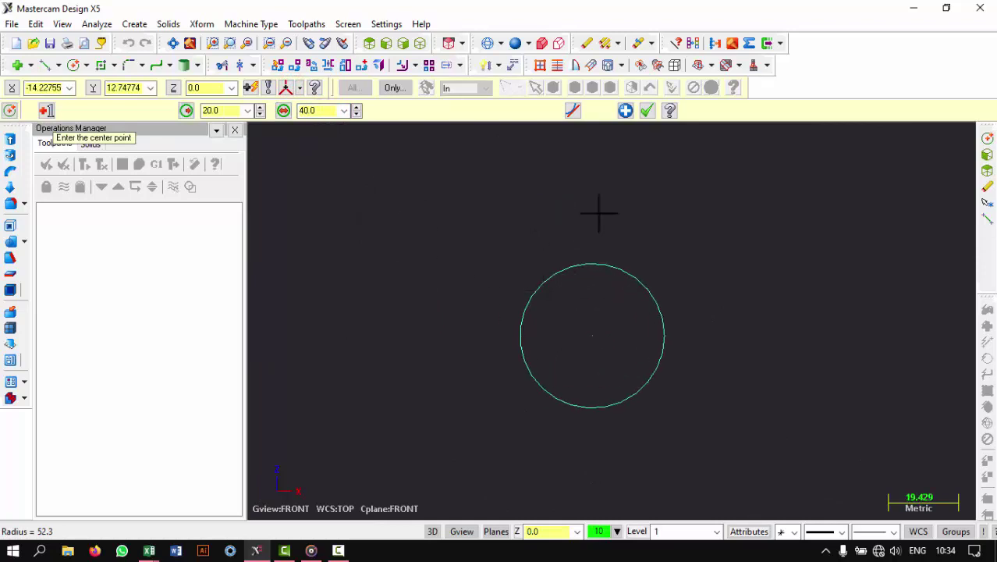
click(646, 112)
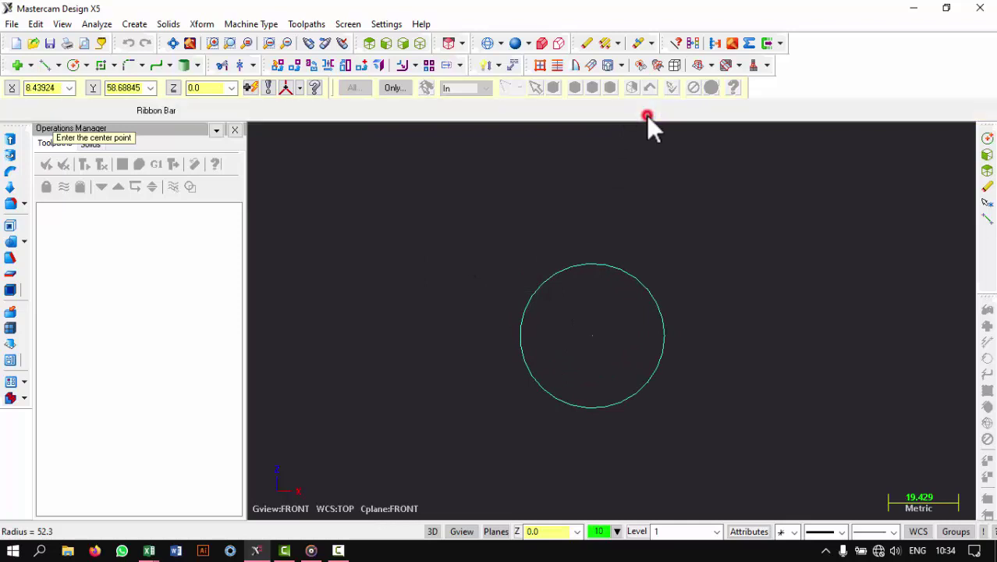
Draw a 64-long top line leftward and a 54-long horizontal bottom line rightward from the circle
click(42, 66)
click(609, 267)
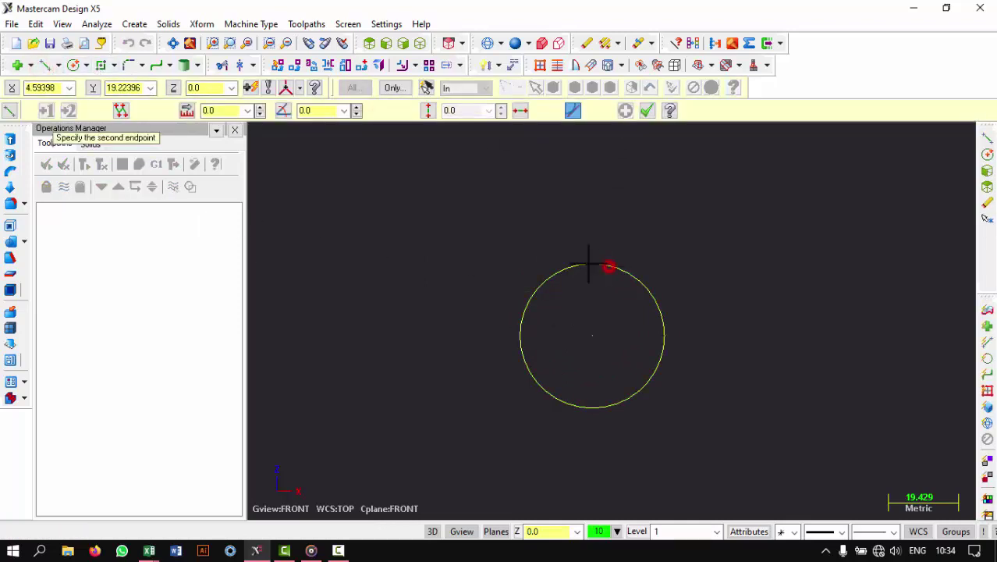
click(334, 263)
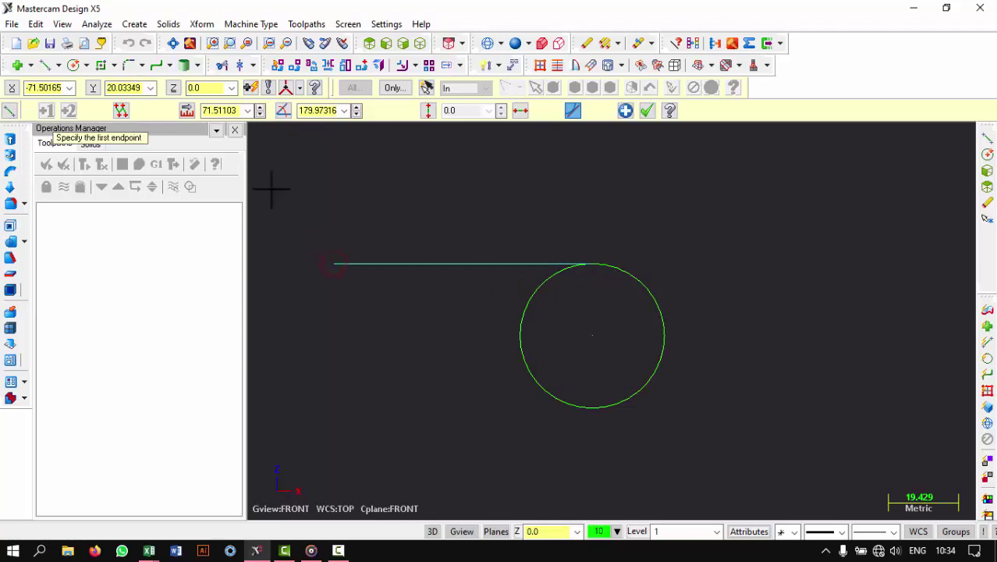
click(222, 110)
text(64)
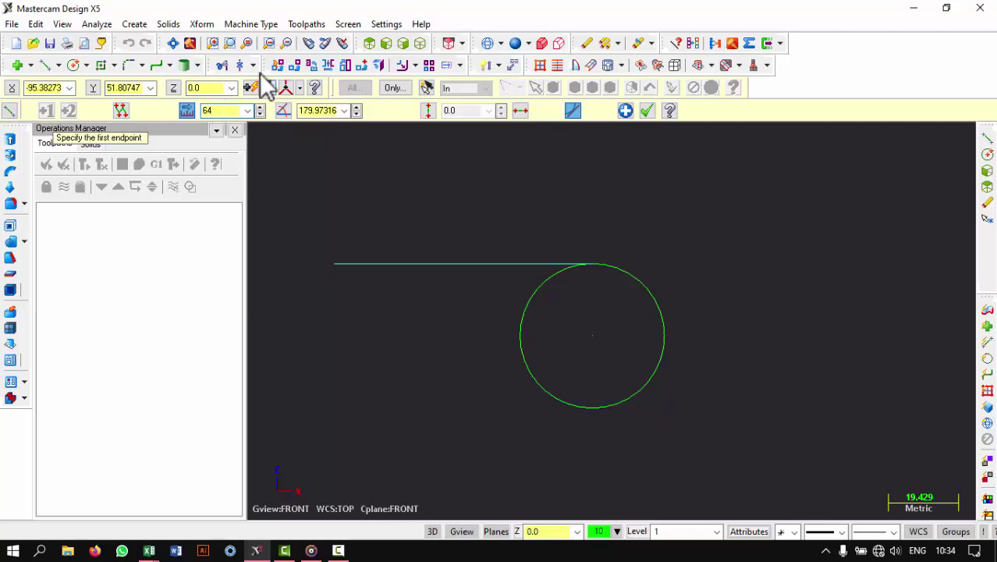
click(312, 110)
text(180.0)
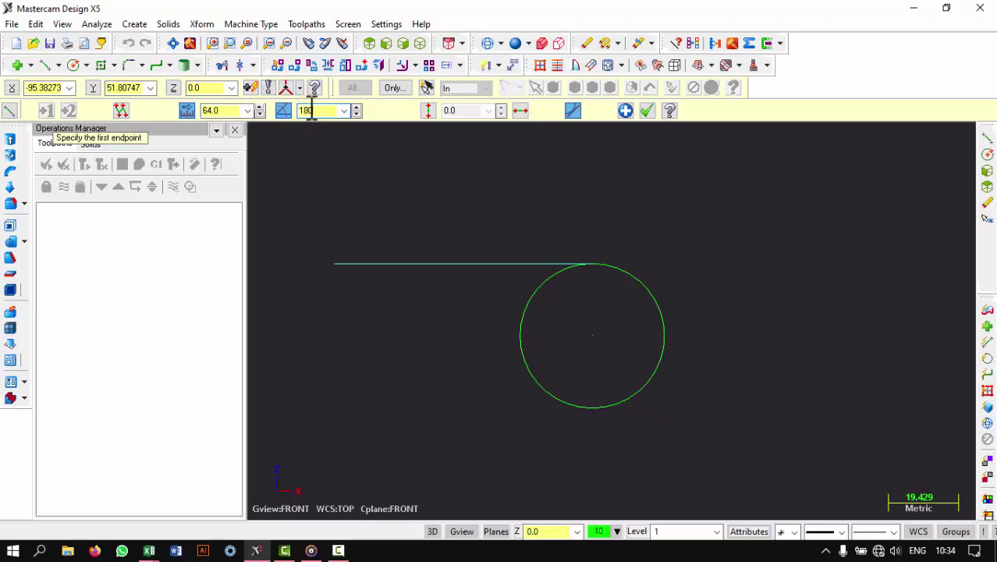
click(604, 407)
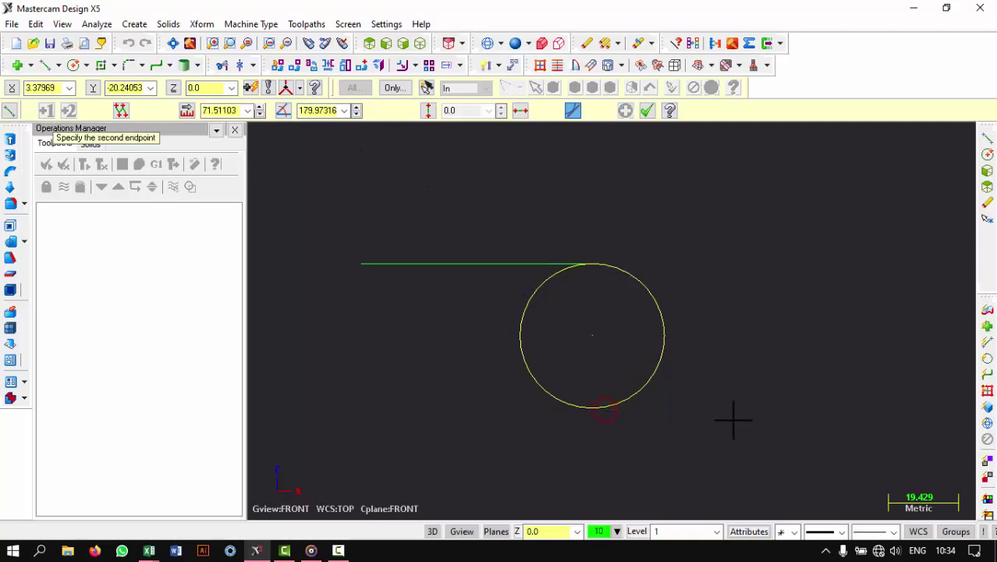
click(790, 407)
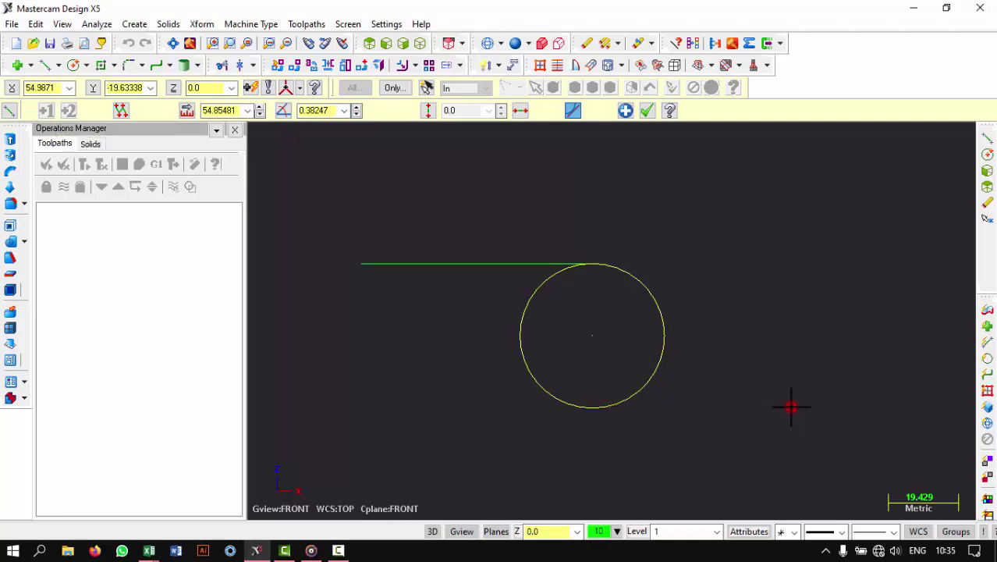
click(230, 110)
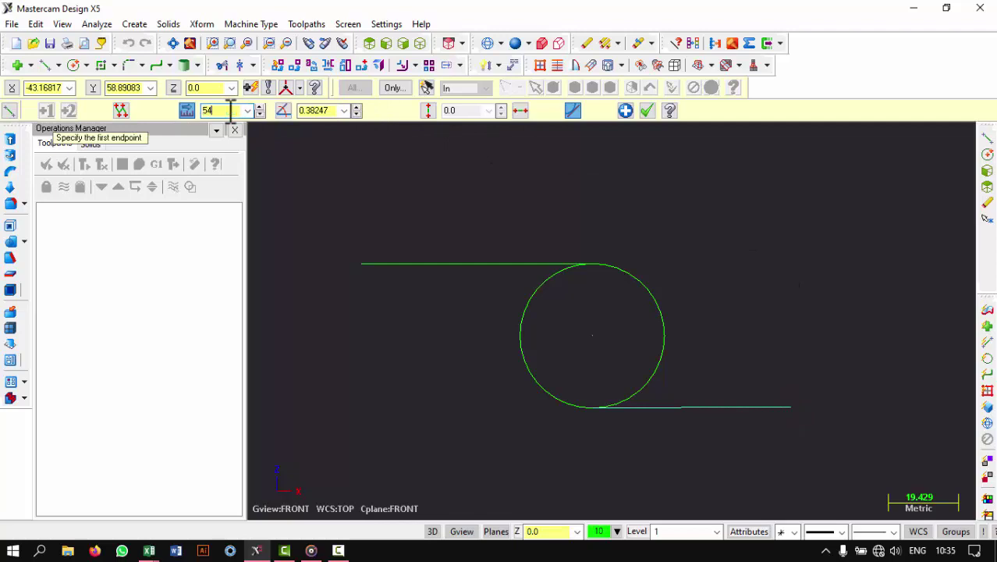
click(324, 110)
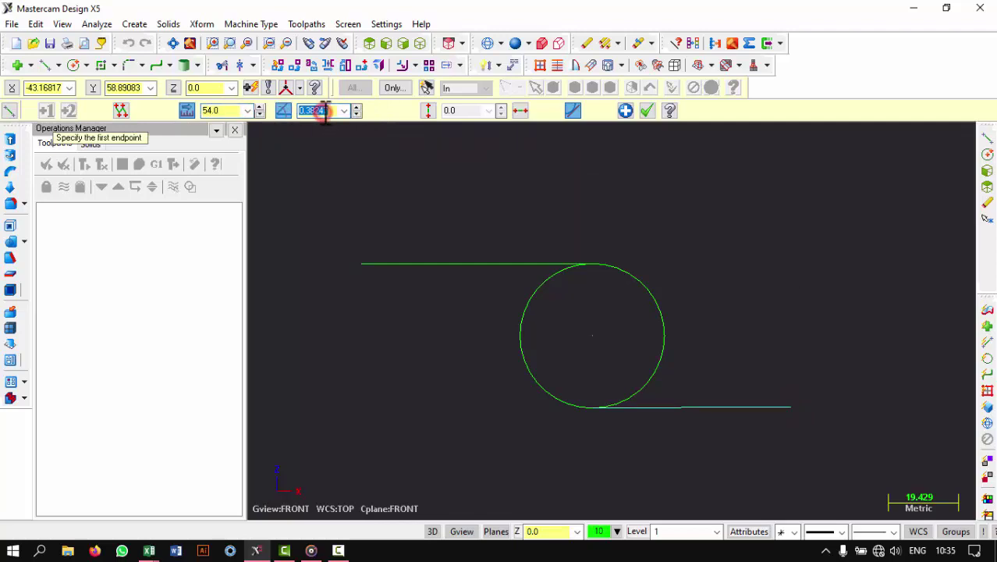
text(0)
key(Return)
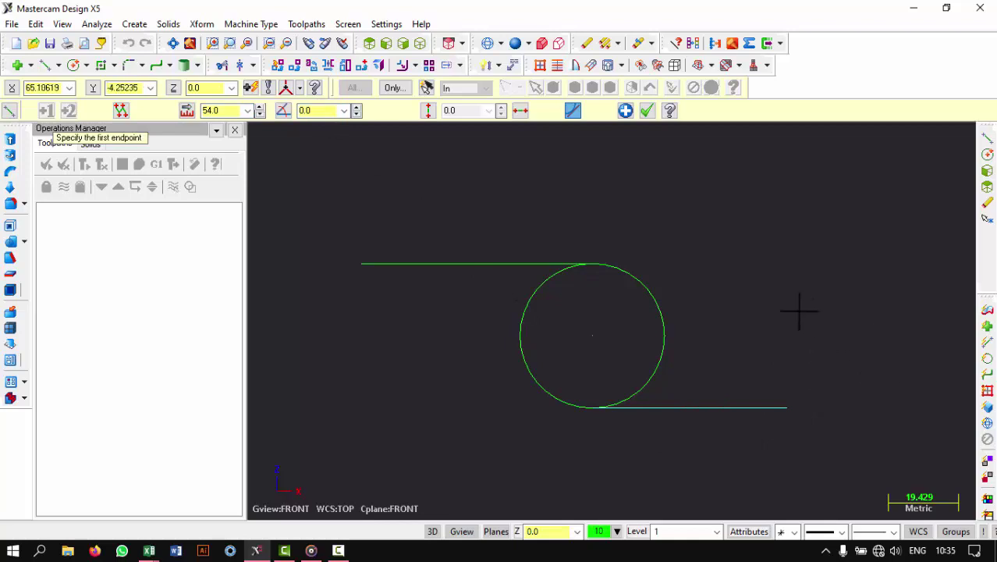
click(647, 111)
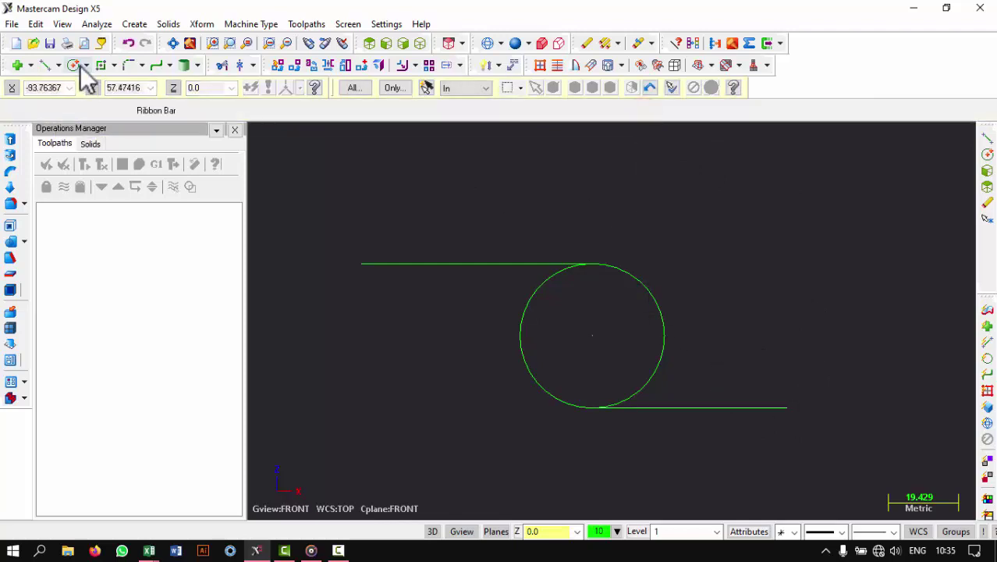
Draw a 75-long vertical line straight up from the bottom line's right end
click(45, 66)
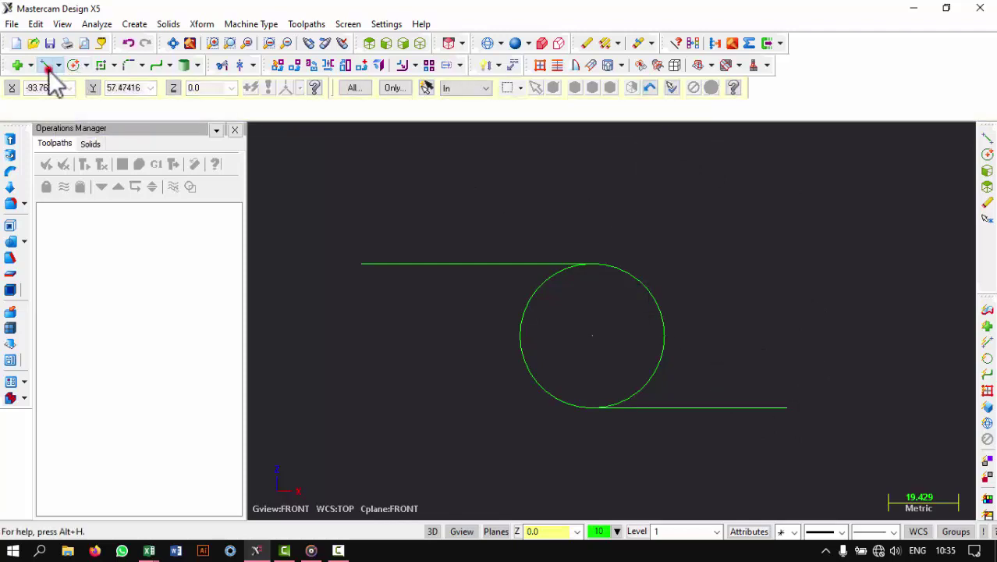
click(787, 407)
click(775, 199)
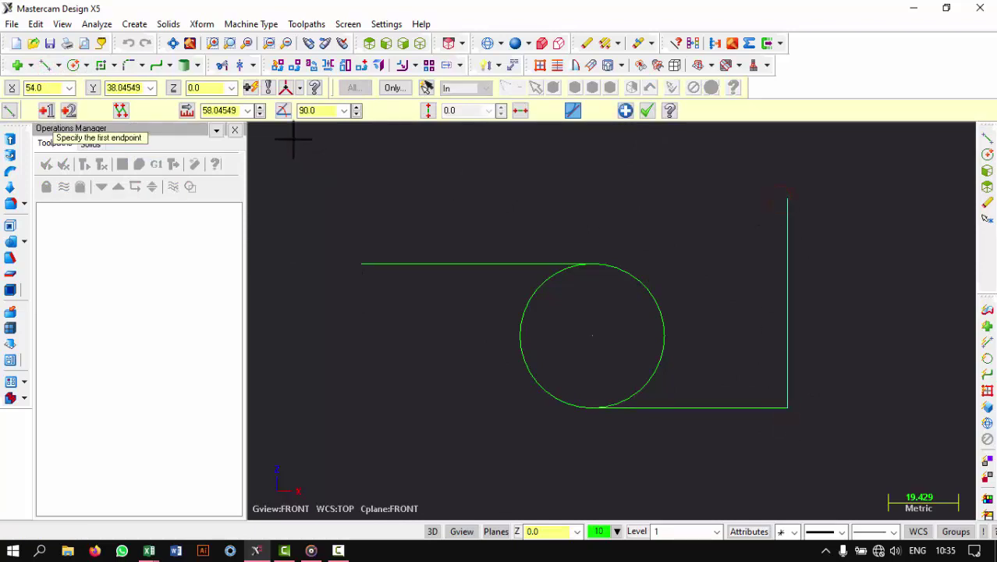
click(222, 110)
text(75)
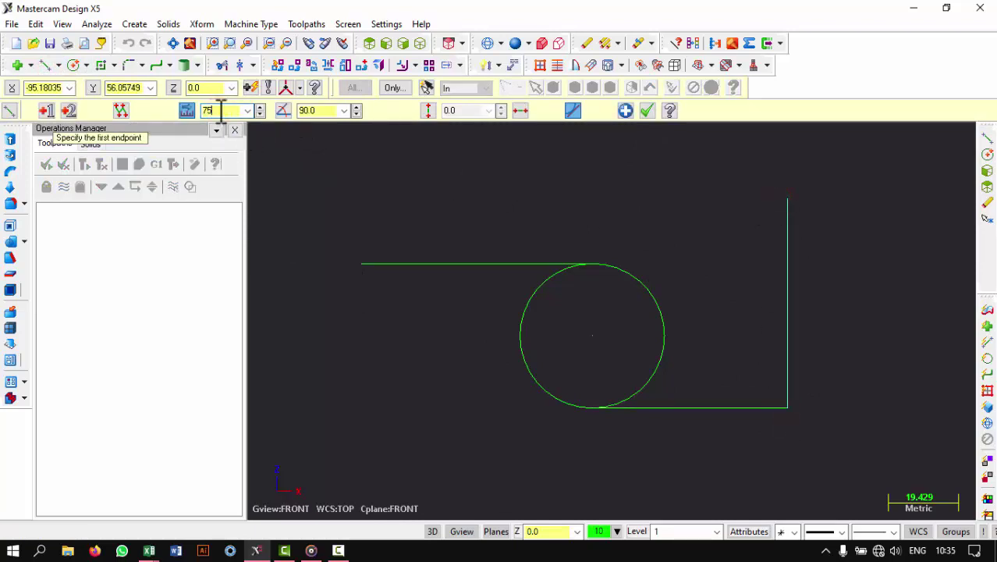
key(Return)
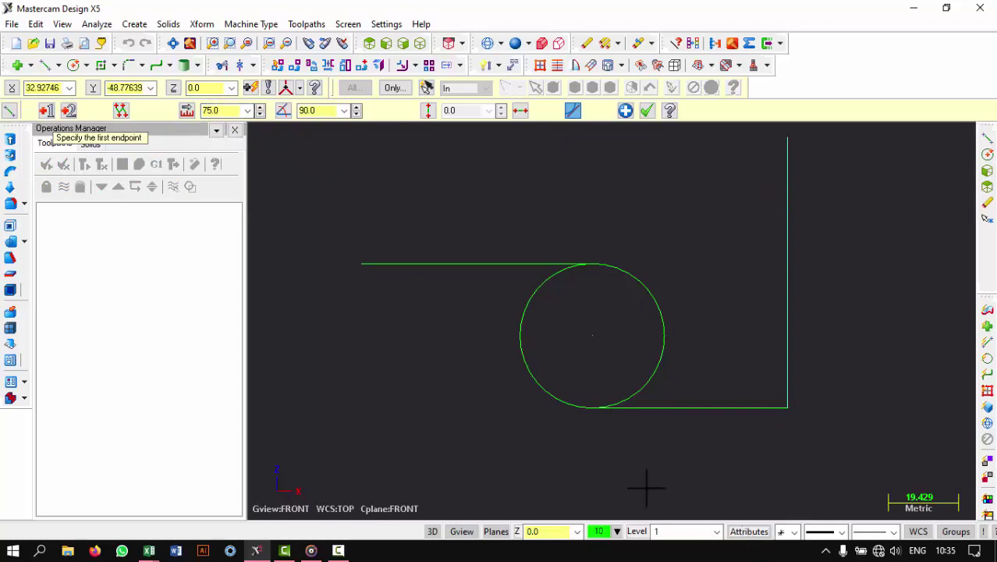
scroll(592, 426, down, 1)
scroll(627, 373, up, 1)
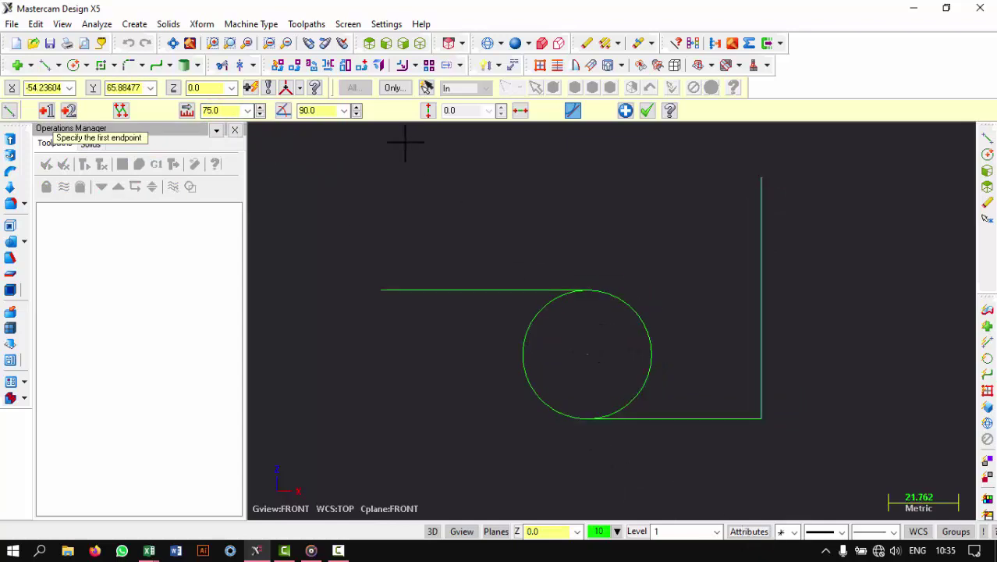
click(653, 113)
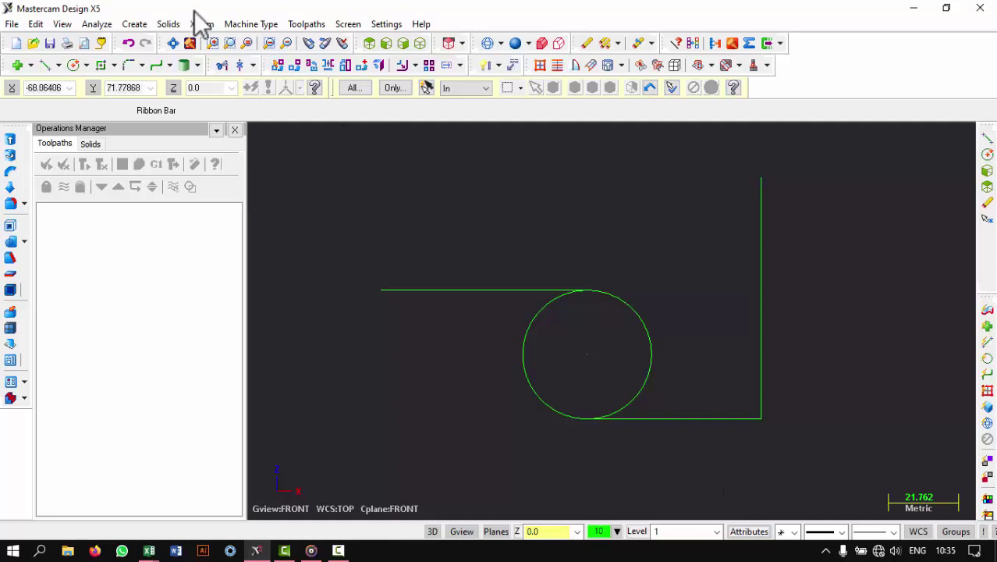
Round the corner between the bottom and vertical lines with a 15 radius fillet
click(130, 65)
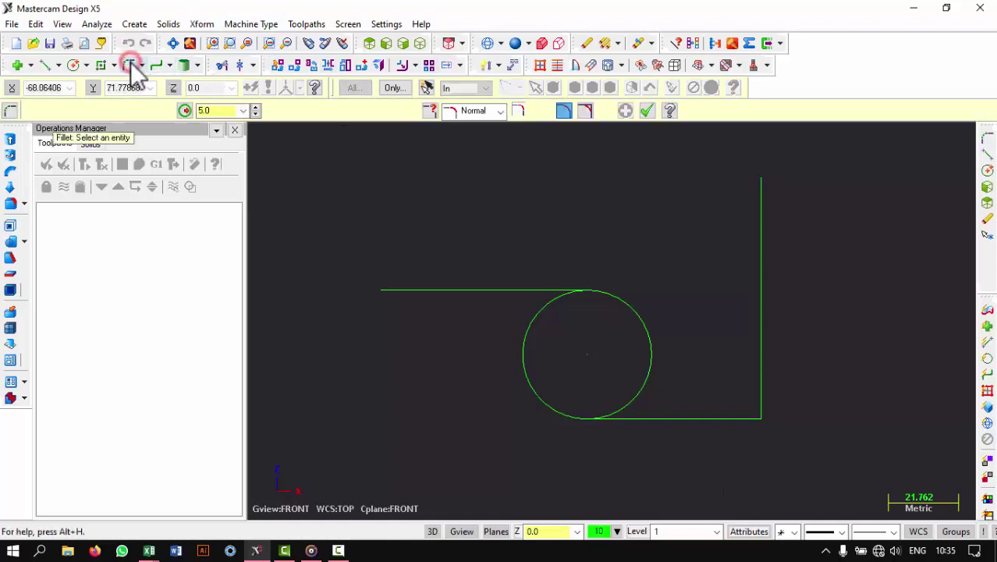
click(727, 419)
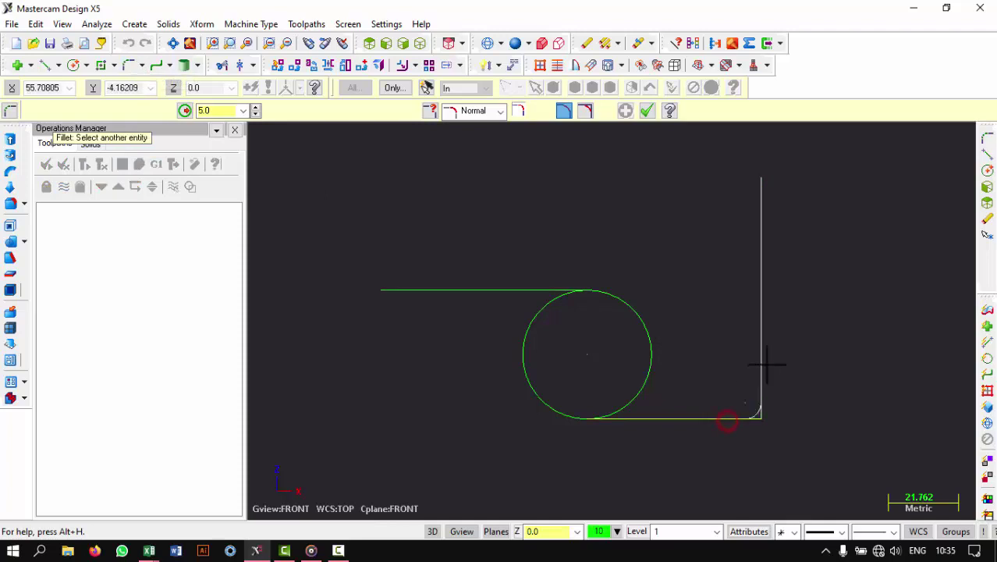
click(763, 364)
click(222, 110)
text(15)
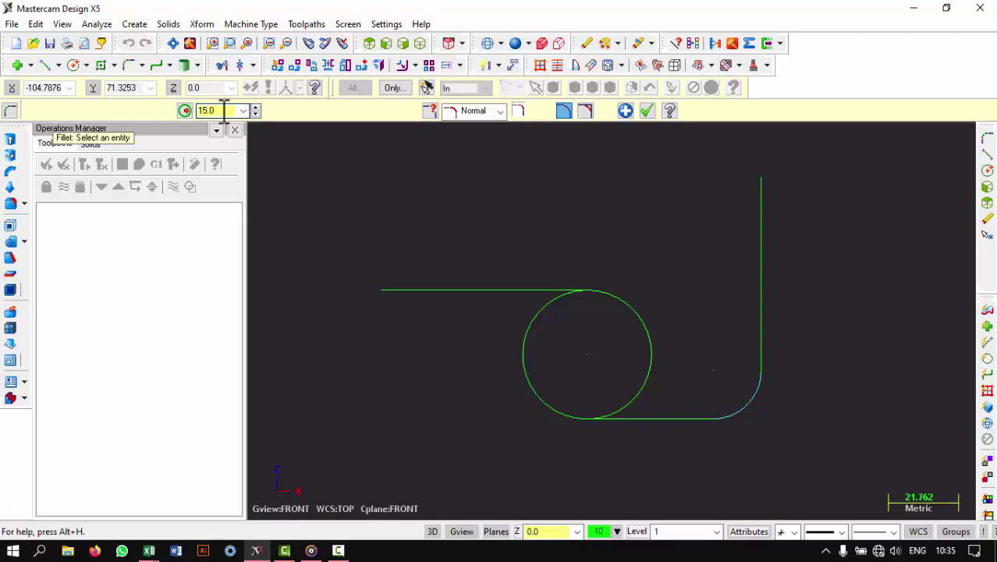
key(Return)
click(647, 111)
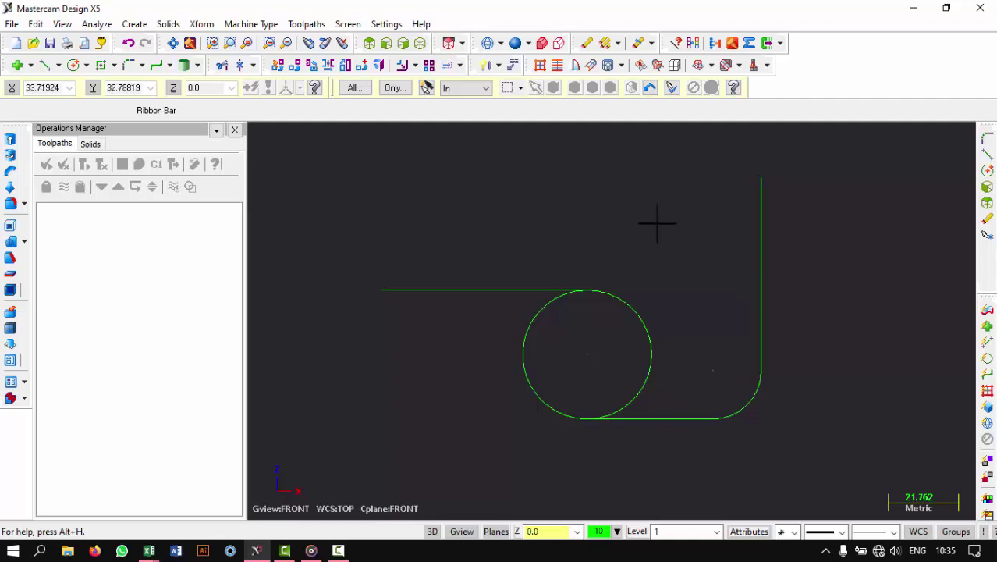
Offset the hook contour 12 inward as a copy
click(407, 65)
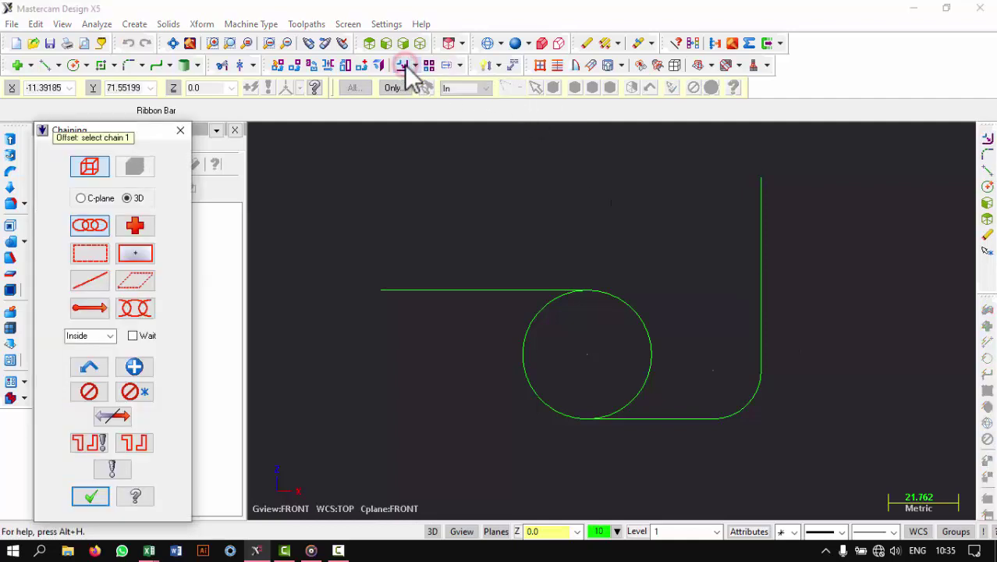
click(761, 185)
click(90, 496)
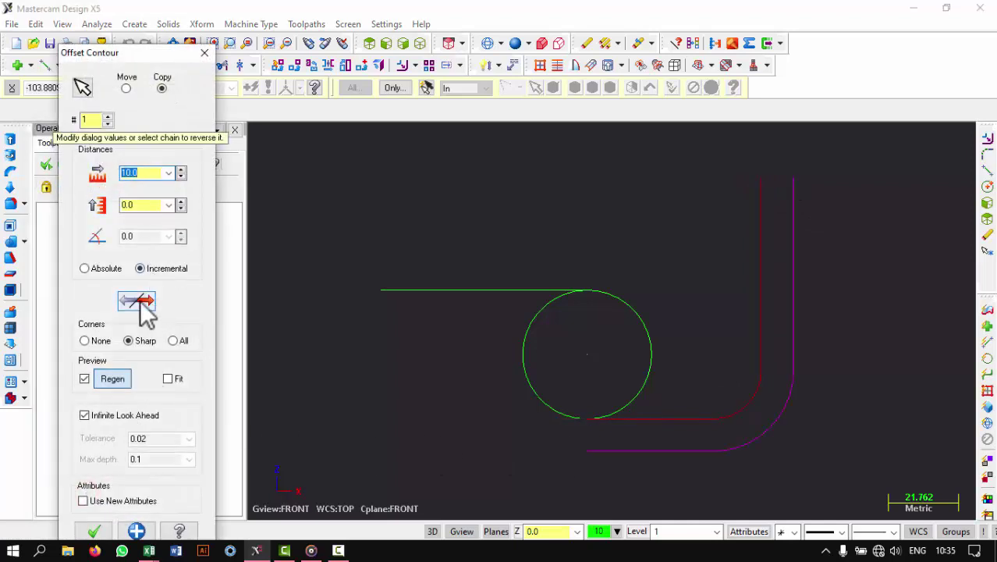
click(146, 314)
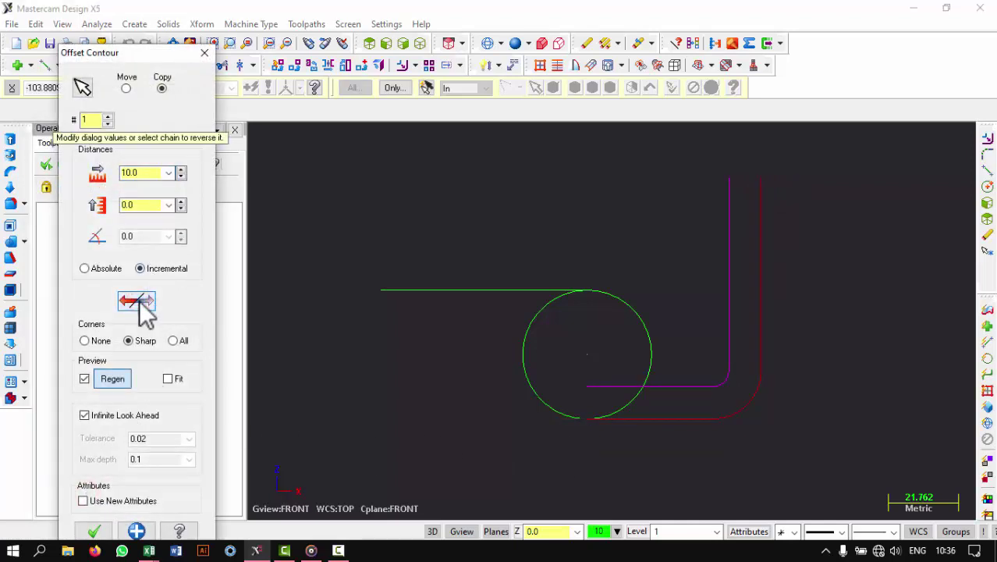
click(180, 169)
click(180, 168)
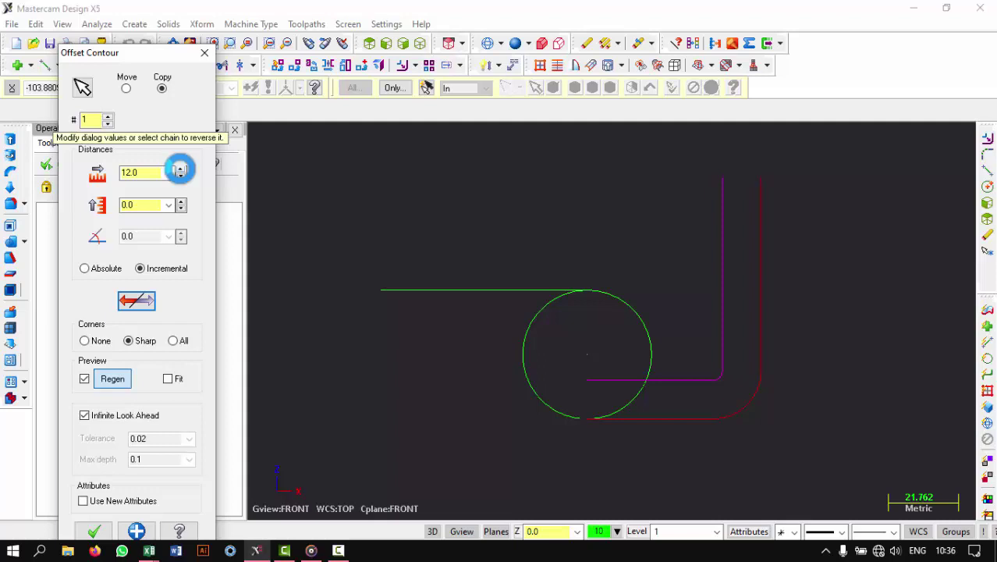
click(92, 530)
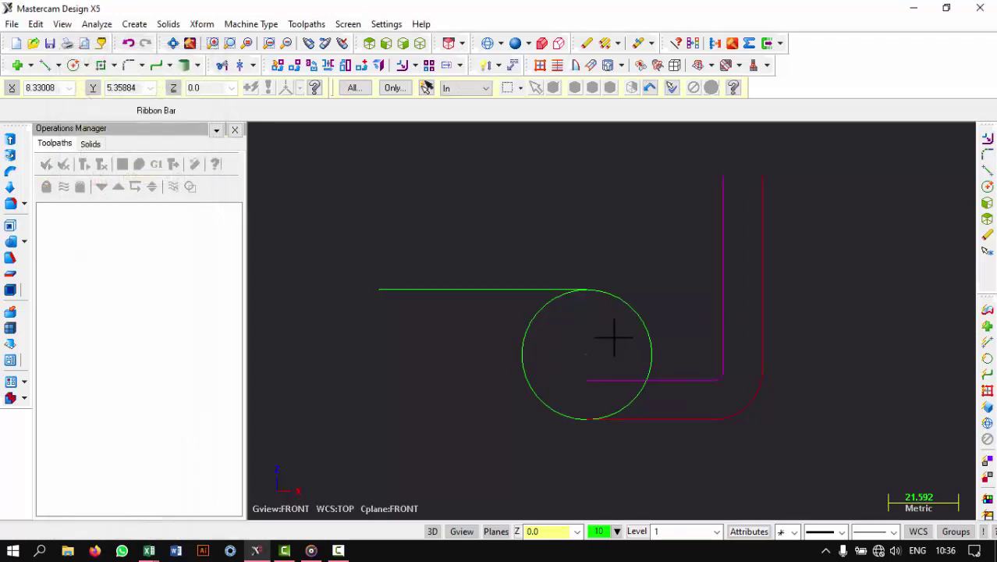
Offset the top horizontal line 12 downward, then select all the hook geometry
click(414, 65)
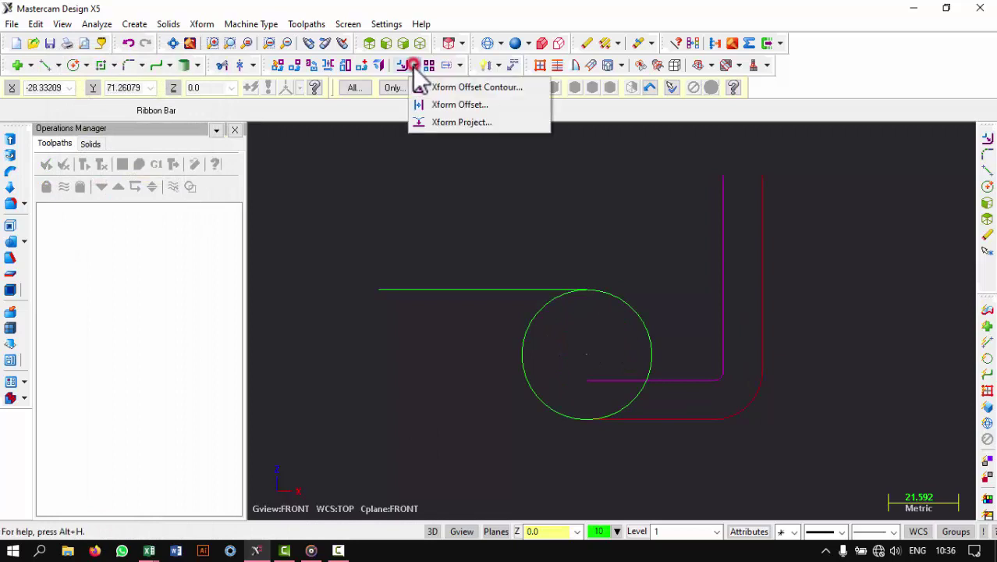
click(441, 104)
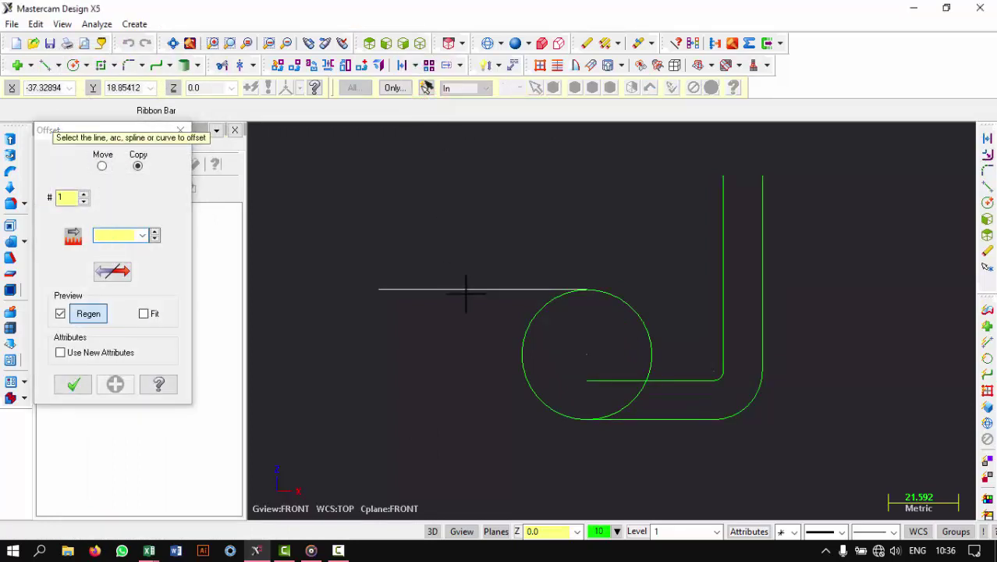
click(466, 290)
click(466, 338)
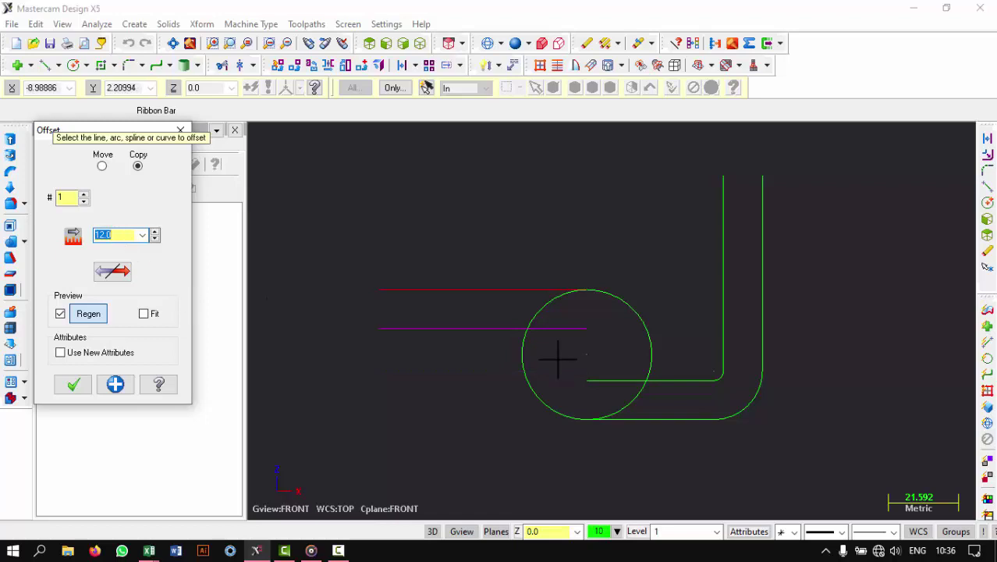
click(75, 384)
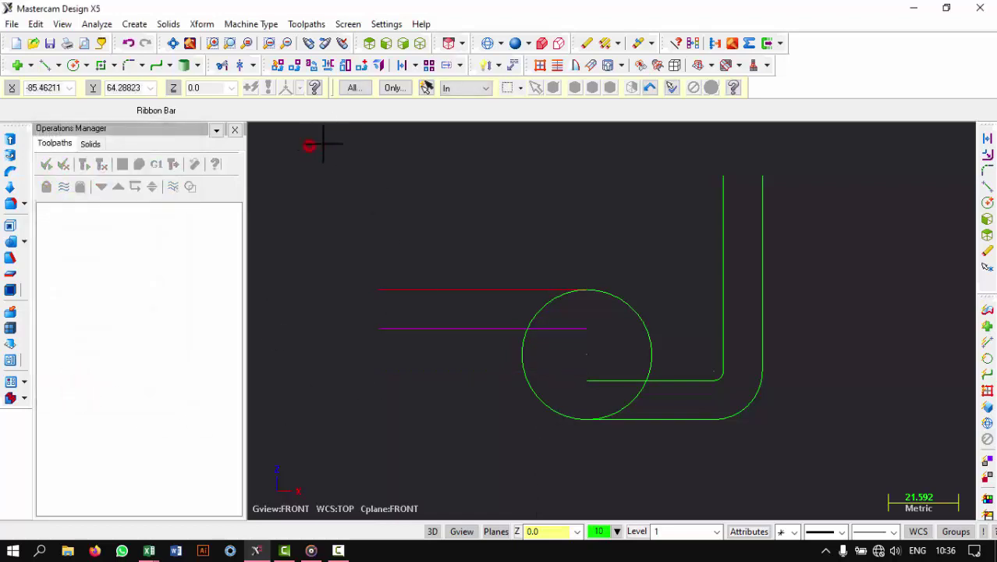
drag(309, 145, 829, 459)
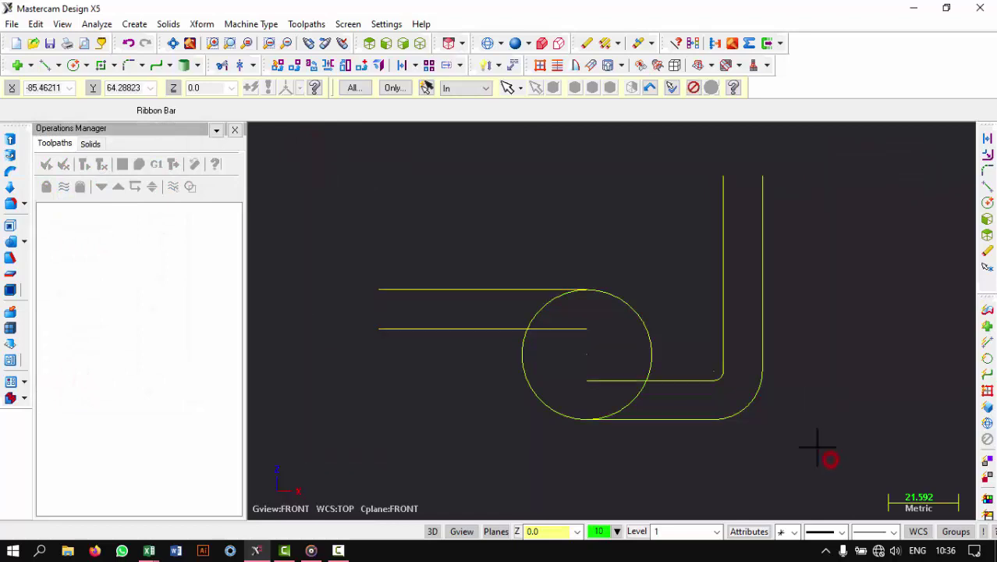
Break the geometry at intersections and delete the two leftover segments inside the circle
click(253, 67)
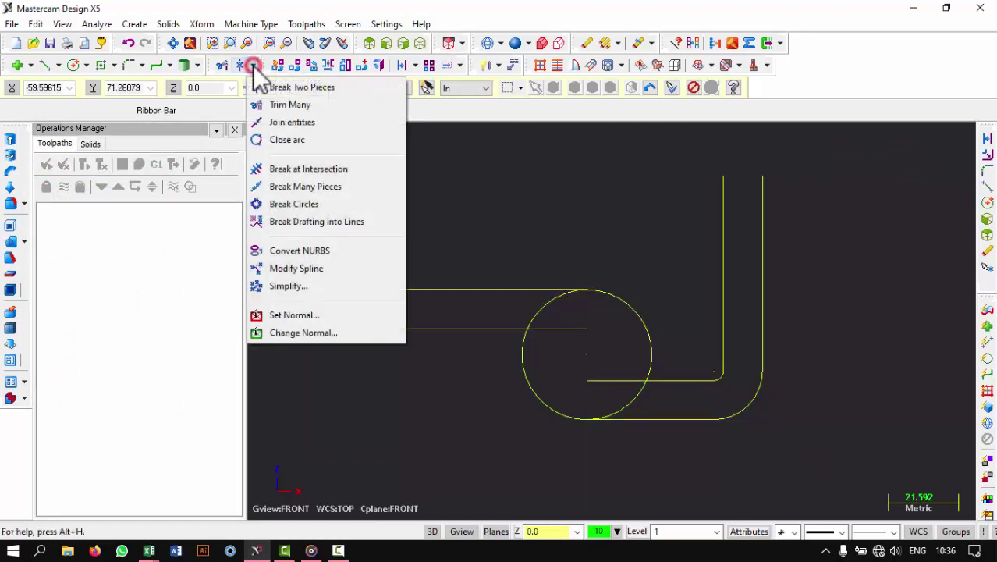
click(296, 174)
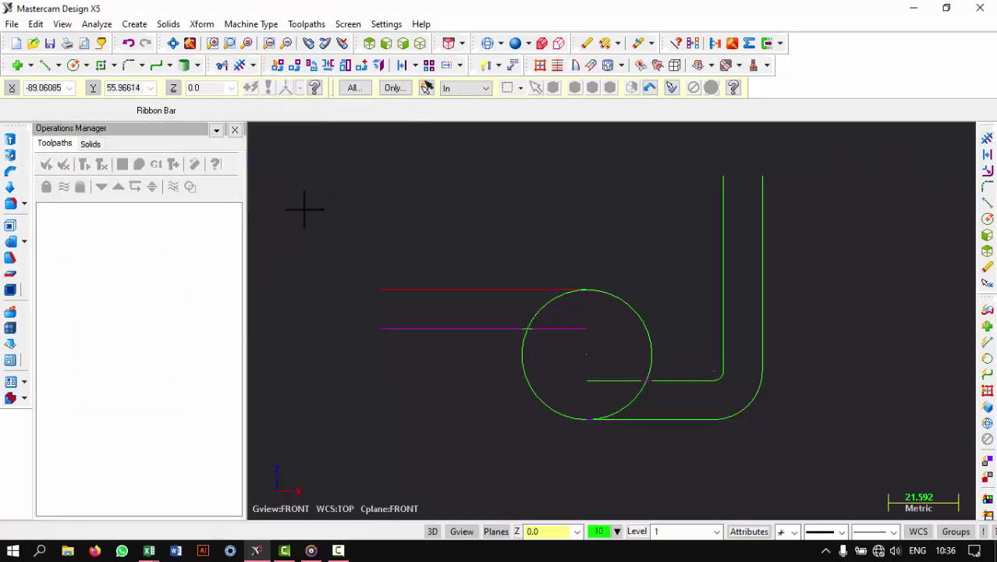
click(552, 327)
click(606, 382)
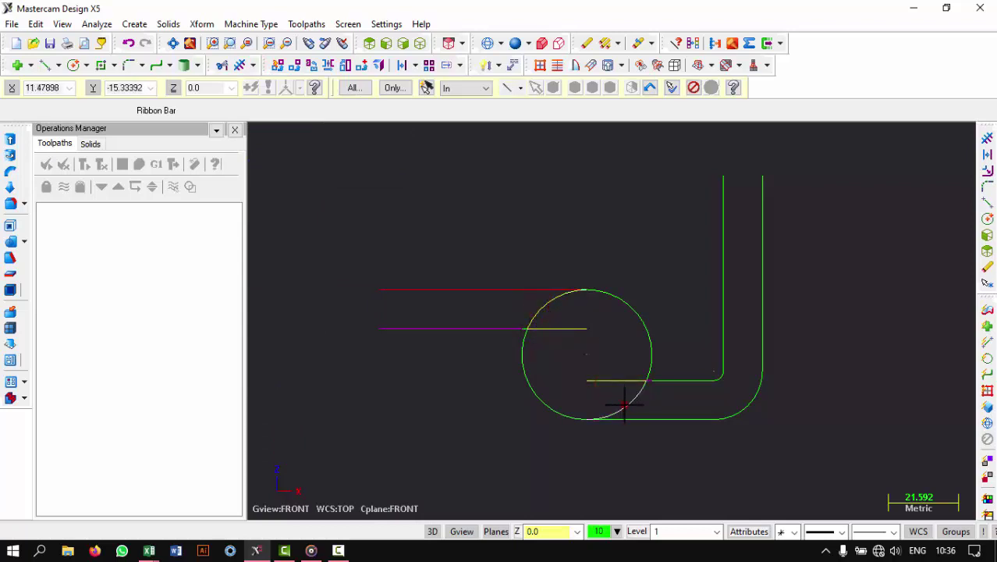
click(586, 44)
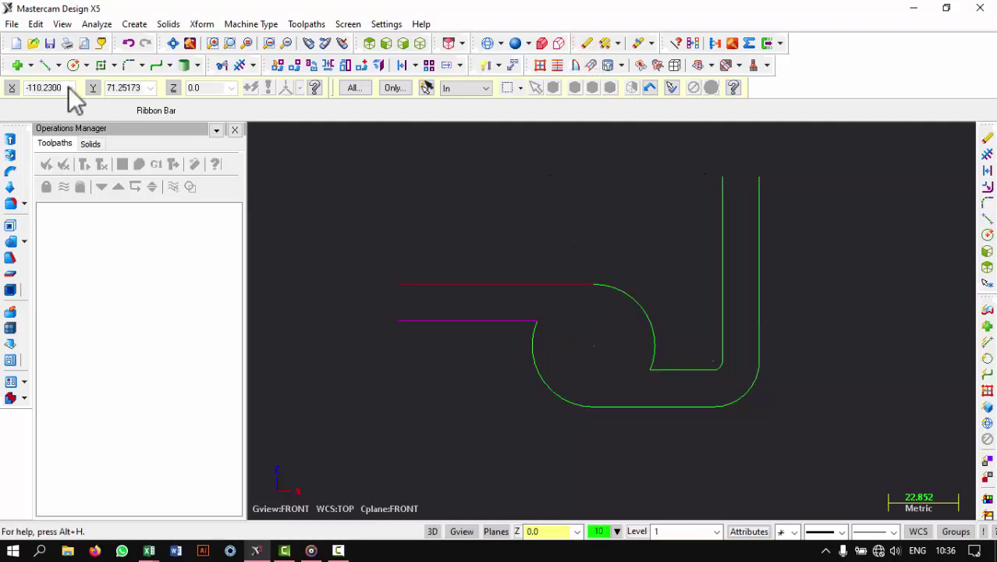
Close the outline's left end with a line between the two horizontal lines
click(49, 65)
click(398, 285)
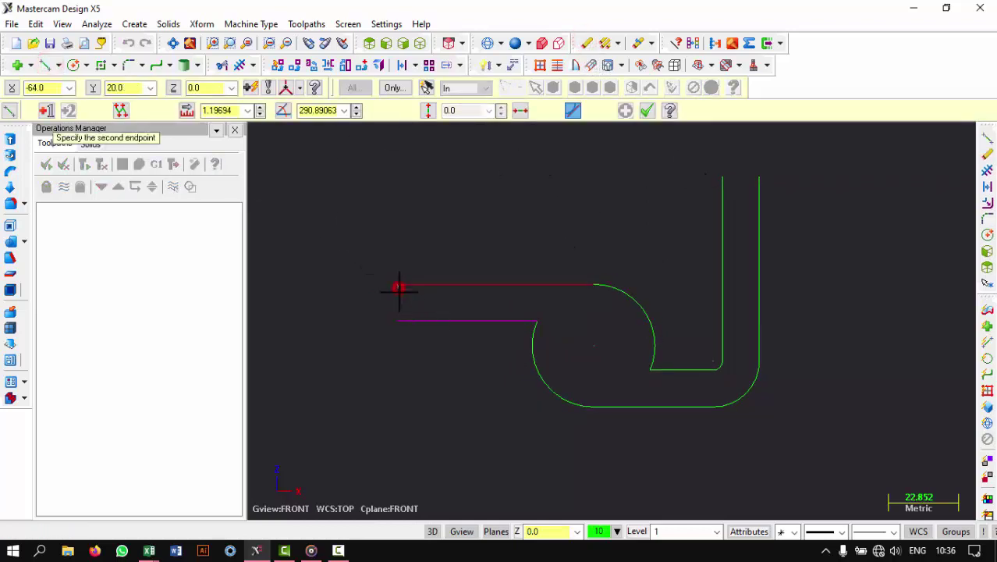
click(397, 320)
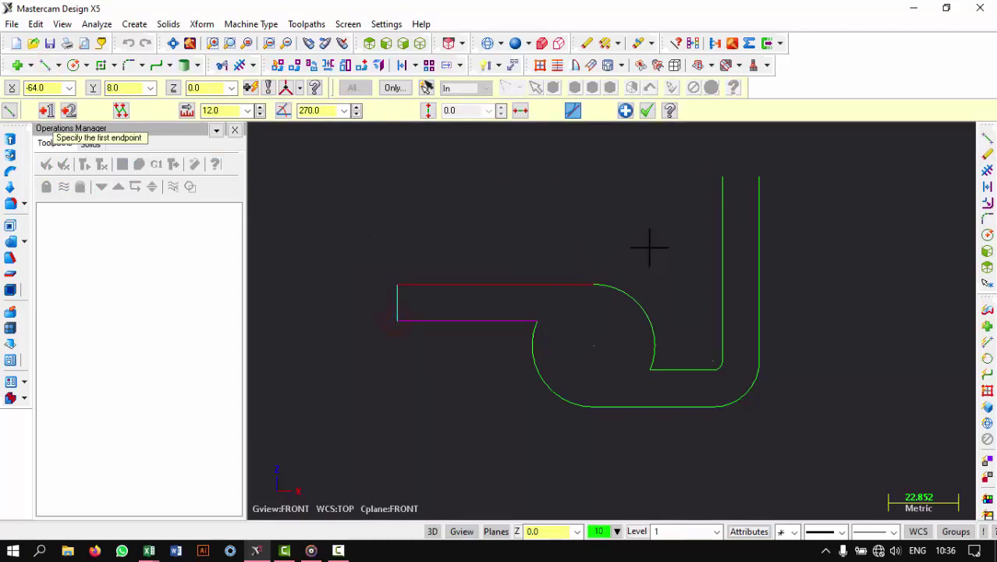
click(719, 180)
Join the tops of the vertical lines, then draw a 20-diameter bore circle at the arc centre
click(758, 178)
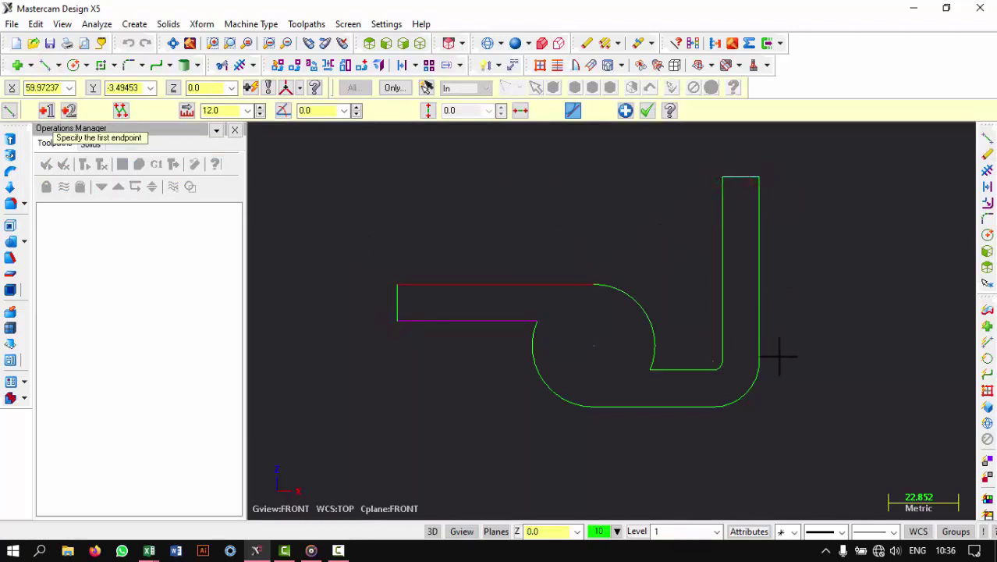
click(647, 110)
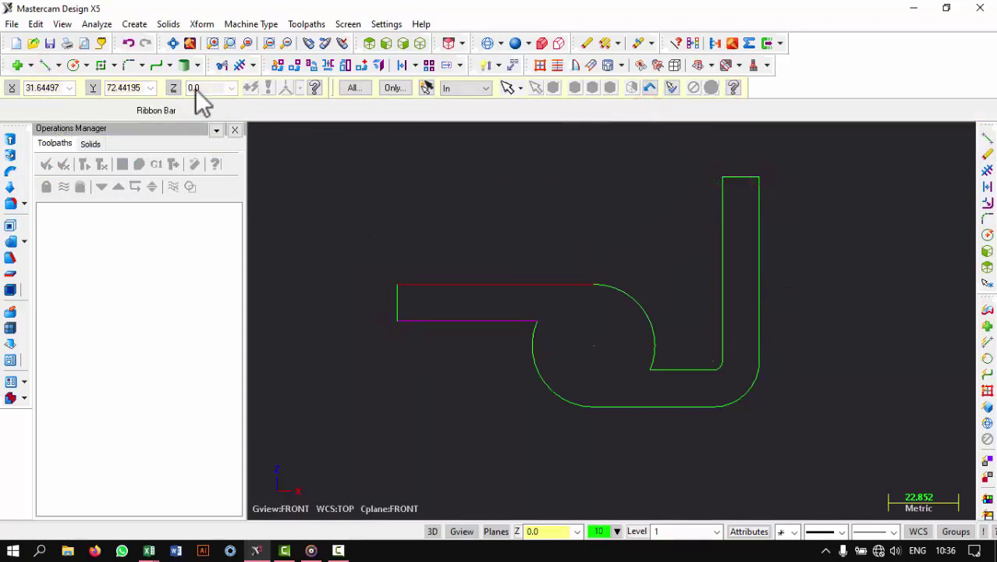
click(75, 65)
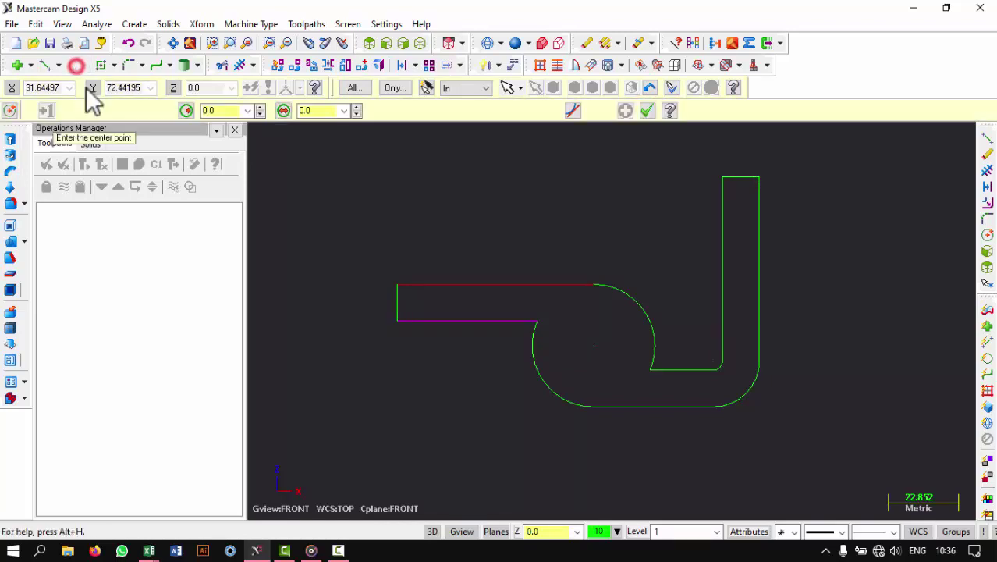
click(602, 351)
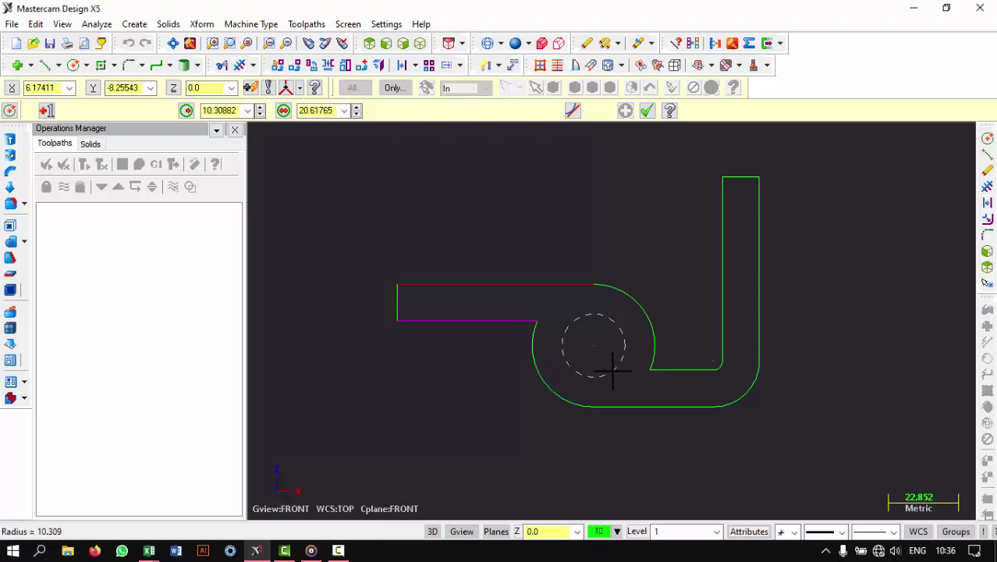
click(612, 368)
click(320, 110)
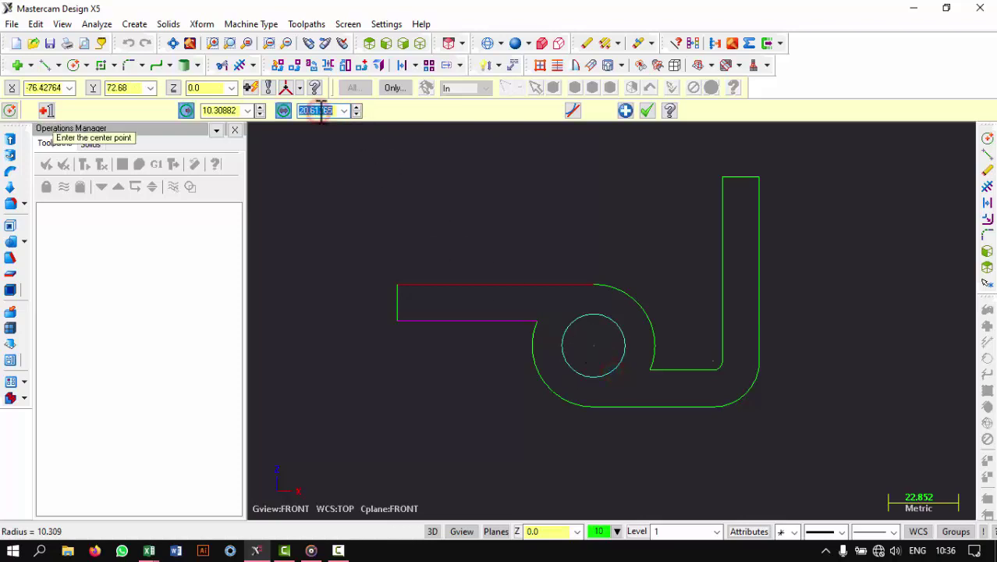
text(20)
key(Return)
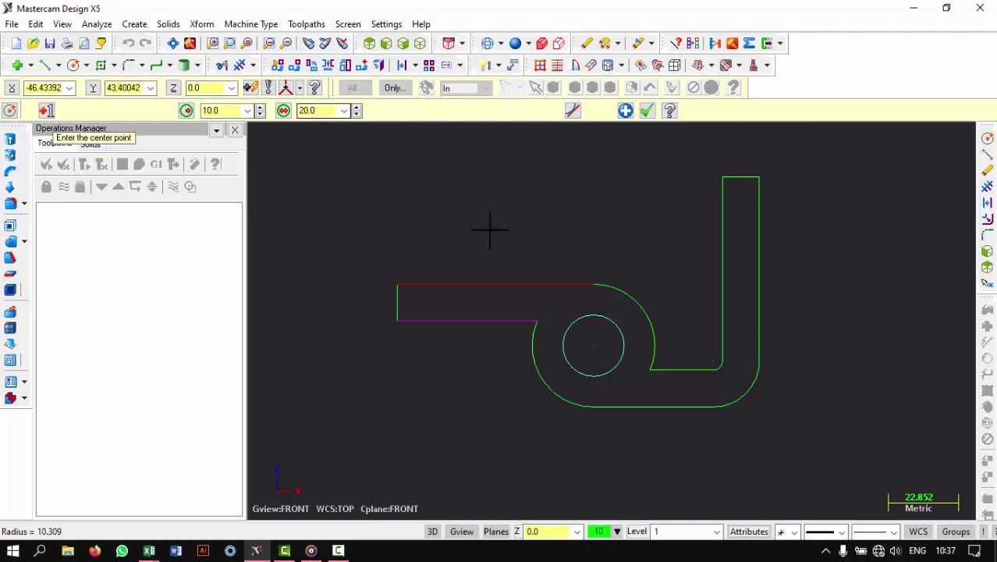
click(647, 112)
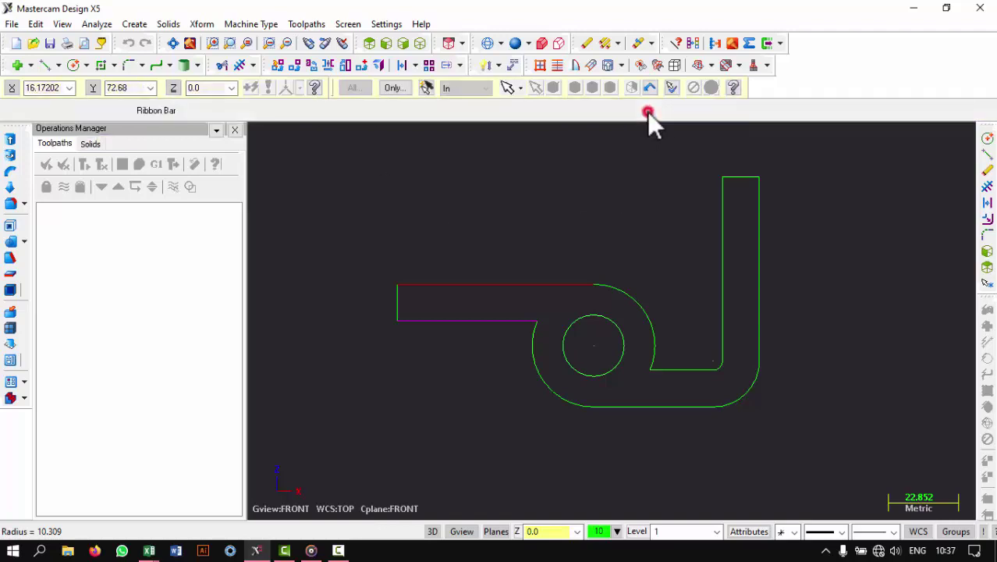
scroll(636, 273, down, 1)
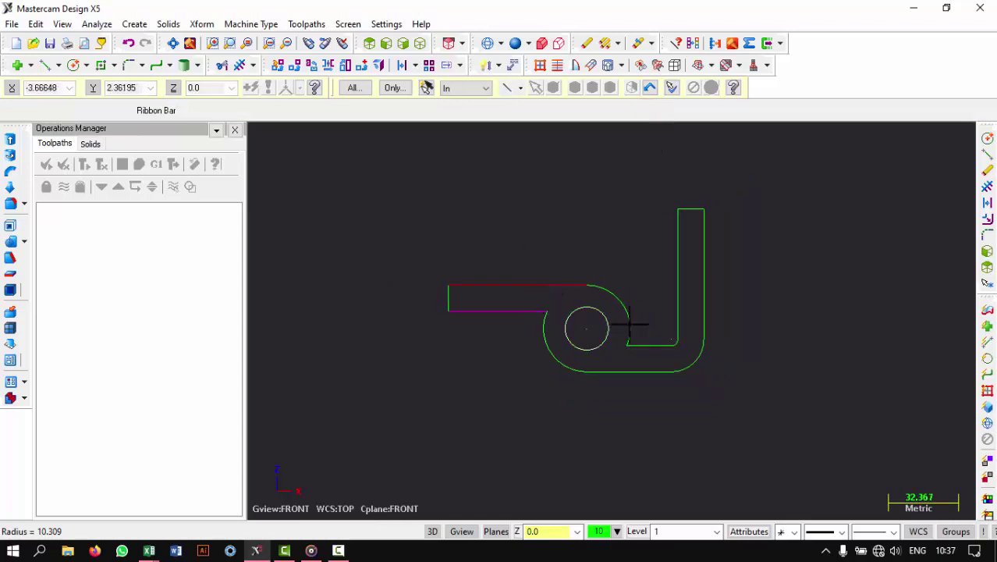
scroll(610, 222, down, 1)
scroll(610, 222, up, 1)
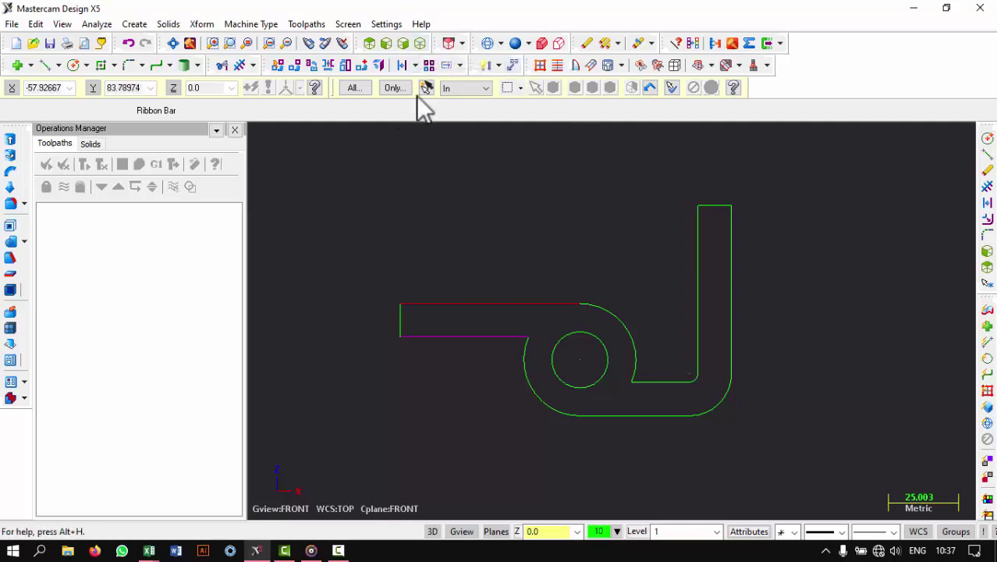
Extrude the closed hook outline 75 mm as a new solid body, viewed in isometric
click(419, 42)
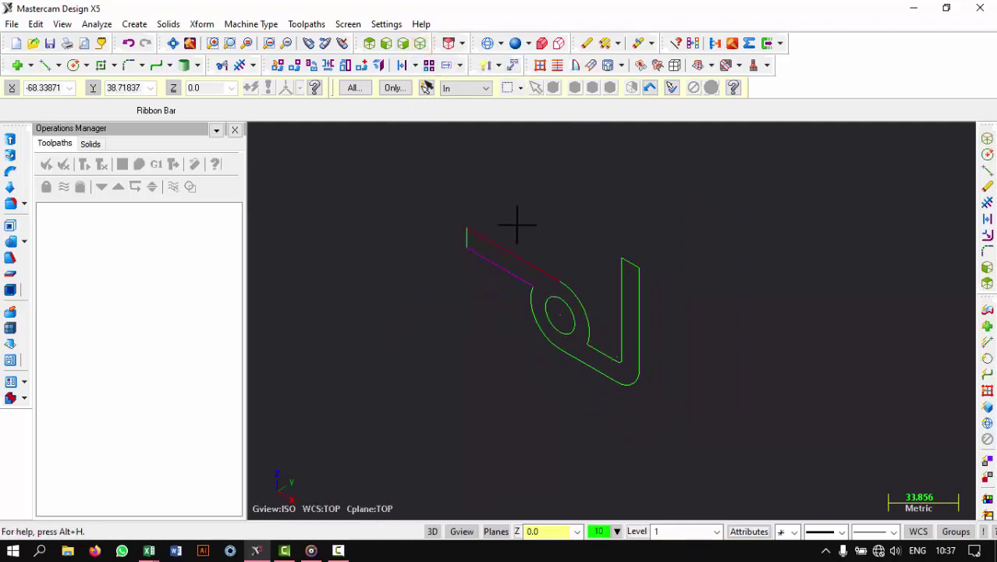
scroll(490, 202, up, 2)
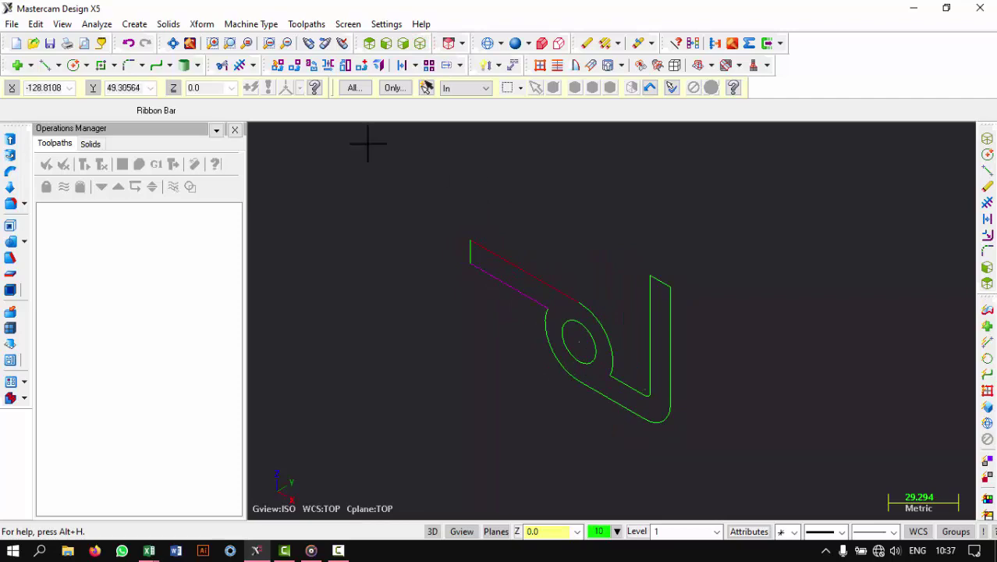
click(168, 24)
click(195, 43)
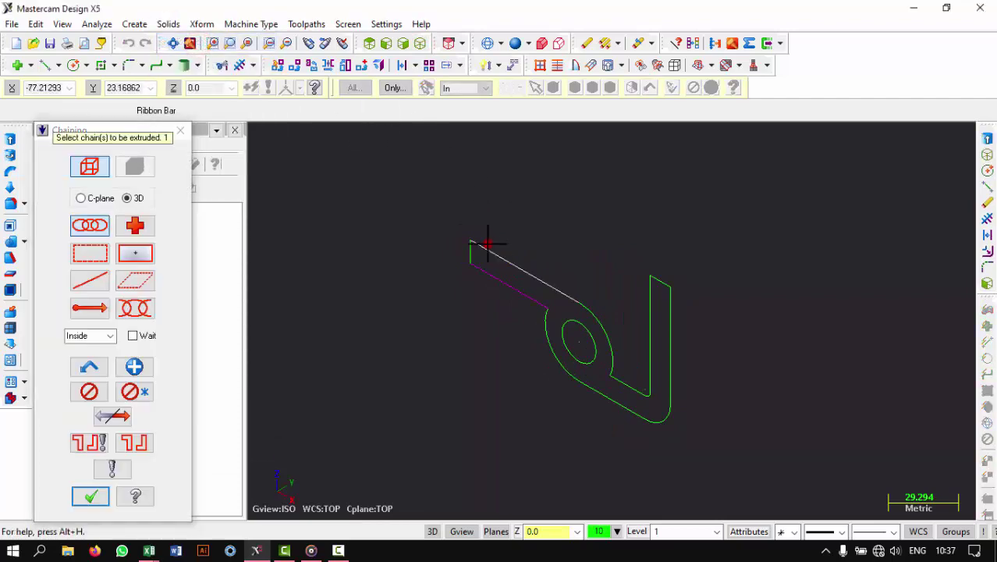
click(485, 242)
click(95, 498)
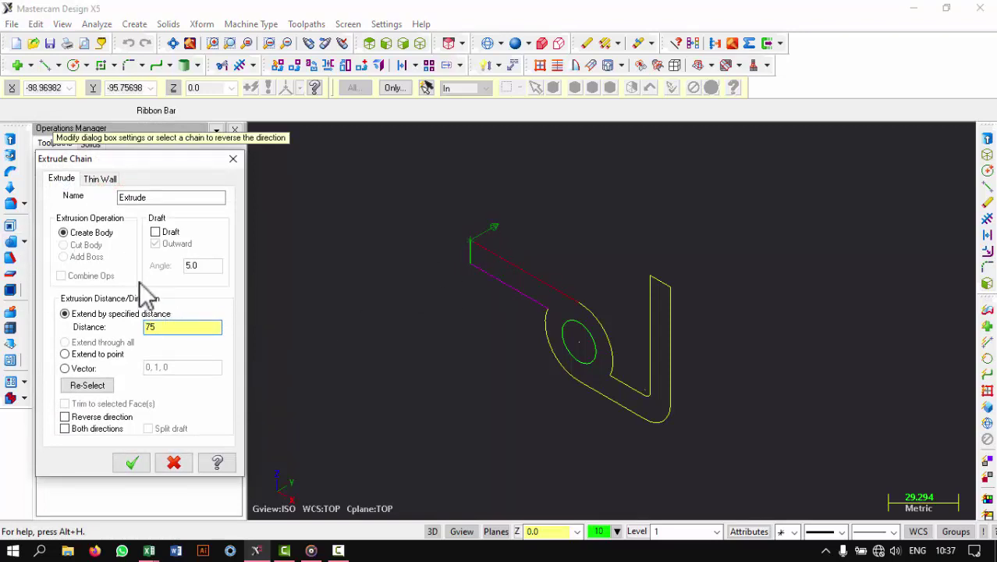
click(125, 465)
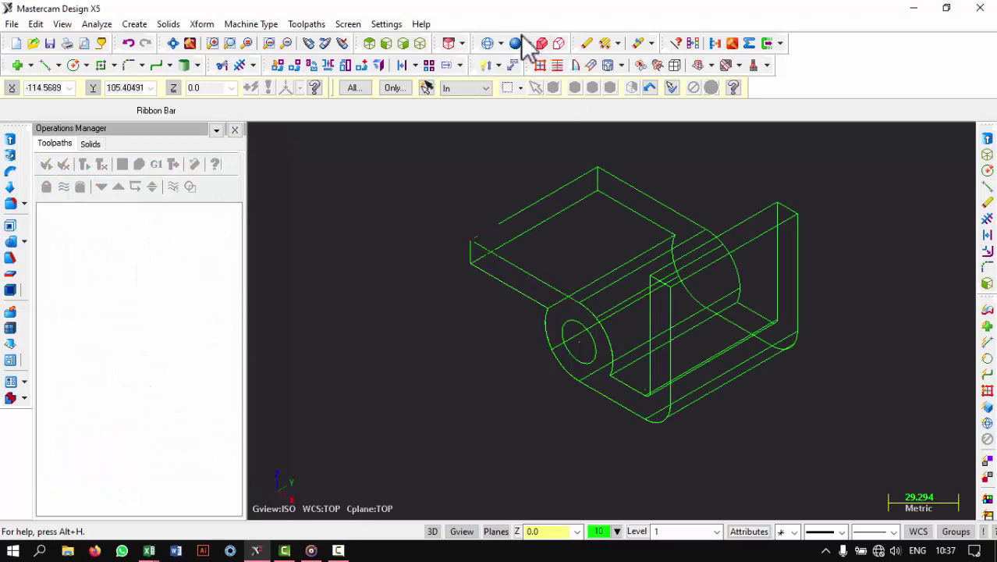
mouse_move(694, 195)
middle_down()
mouse_move(580, 186)
mouse_move(683, 203)
middle_up()
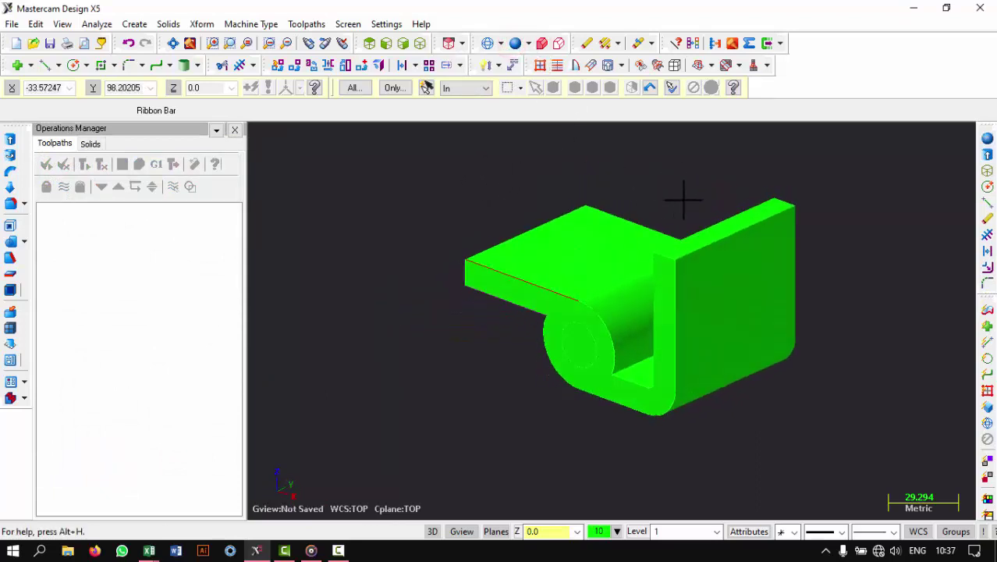
click(488, 43)
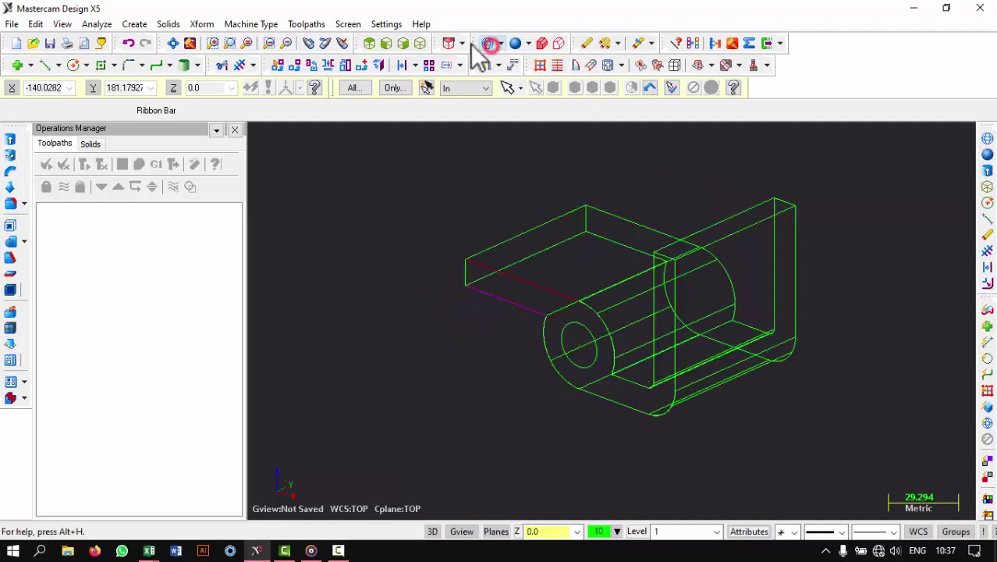
Extrude the 20 mm bore circle as a through-all cut, reversed into the part
click(170, 26)
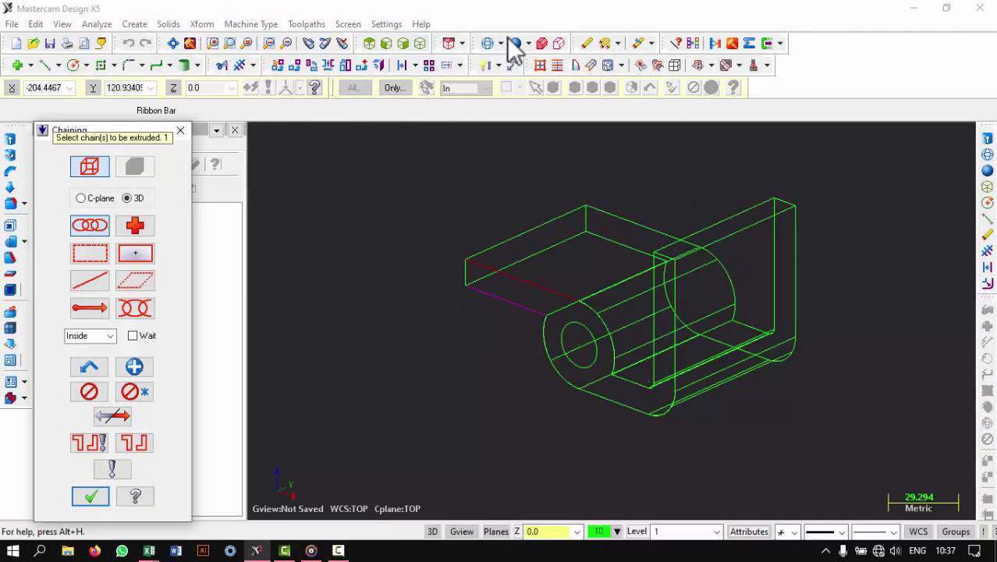
click(515, 43)
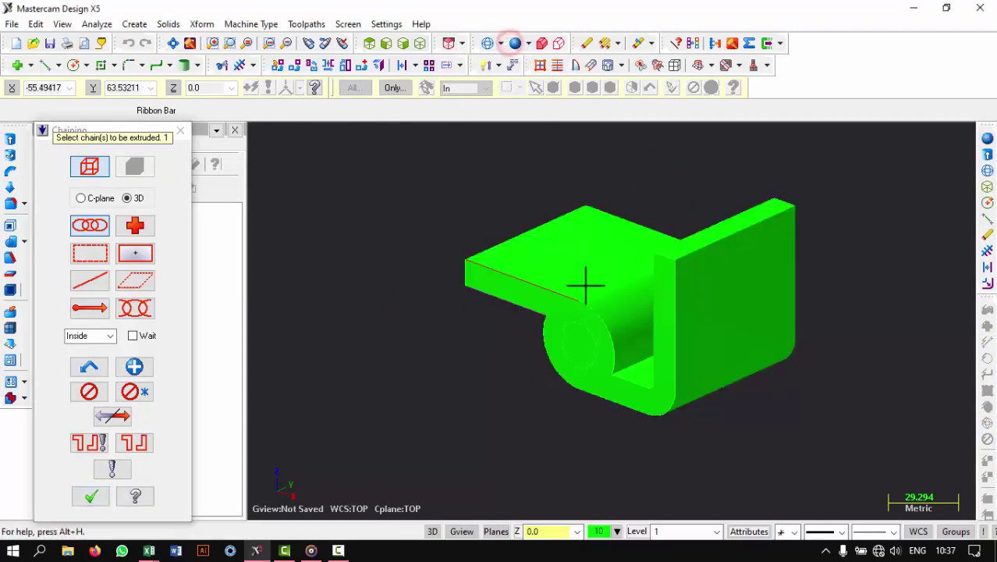
click(593, 342)
click(489, 44)
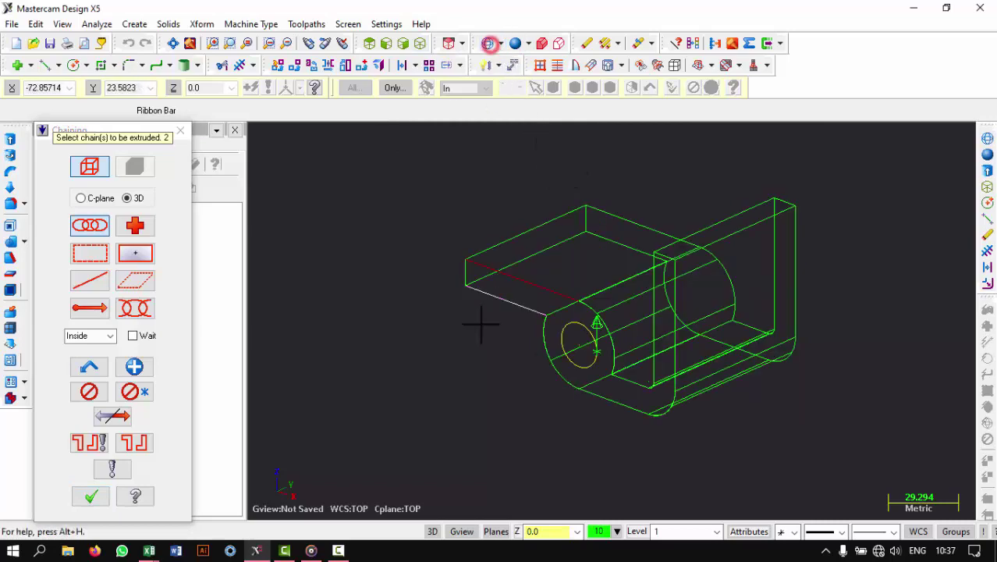
click(91, 497)
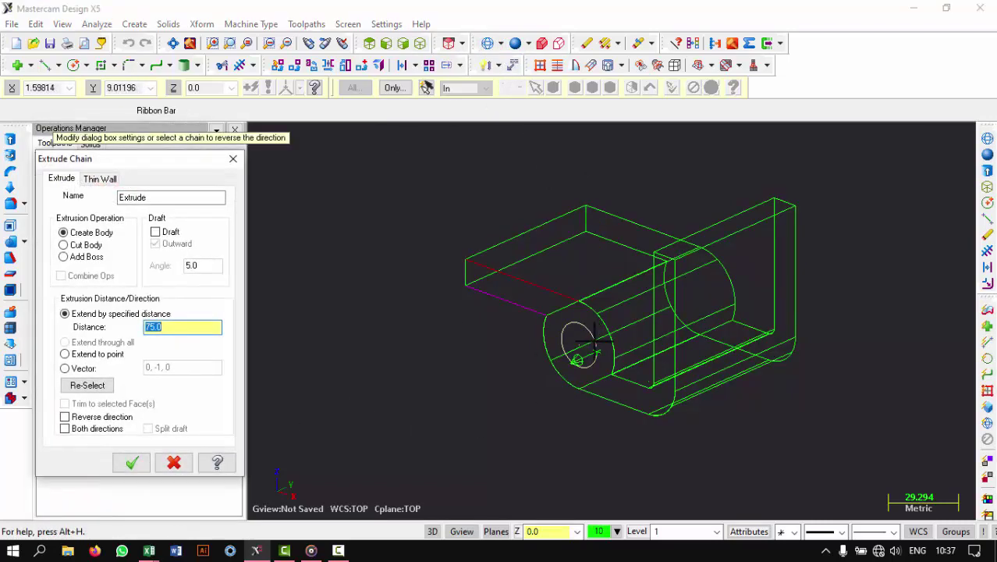
click(593, 338)
click(63, 245)
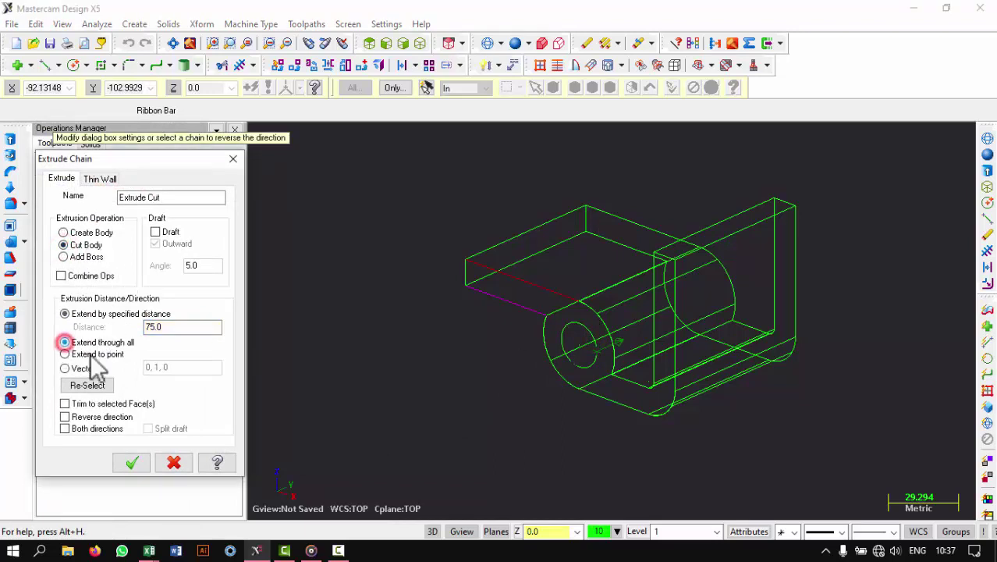
click(132, 464)
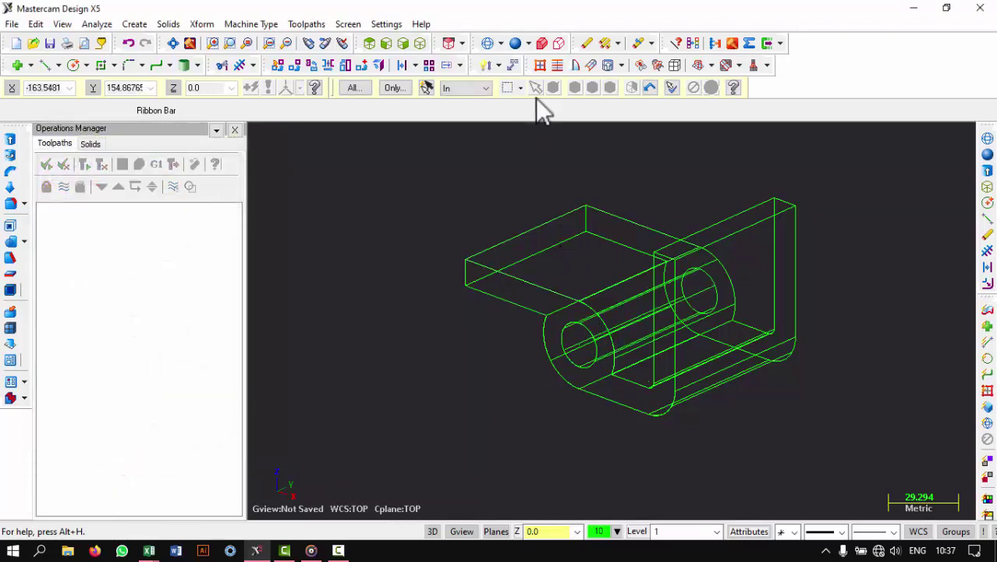
click(516, 44)
mouse_move(642, 241)
middle_down()
mouse_move(668, 216)
mouse_move(508, 232)
mouse_move(605, 245)
mouse_move(630, 230)
mouse_move(643, 236)
mouse_move(605, 188)
middle_up()
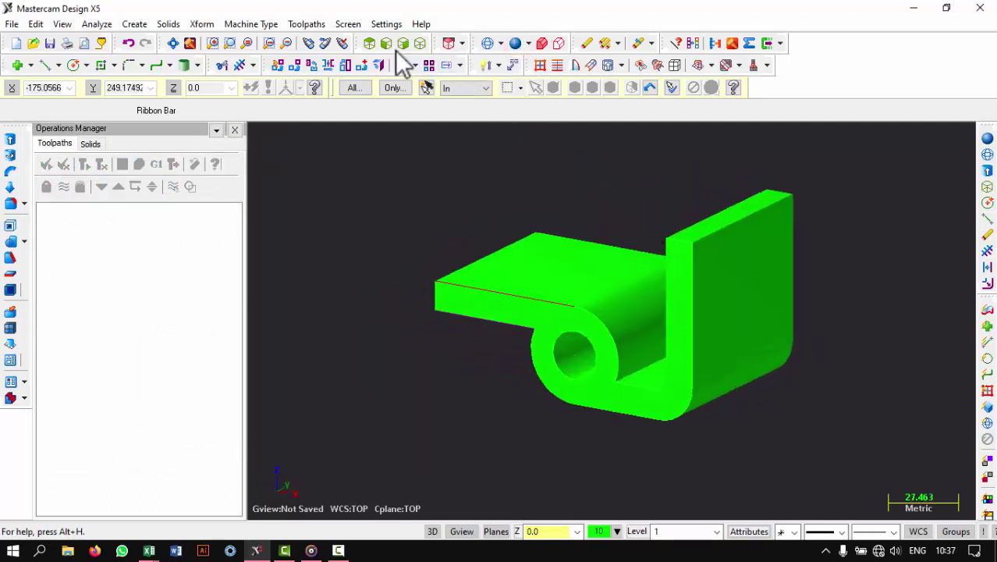
In Top view wireframe, draw a 12 mm line into the flange from its left edge
click(373, 48)
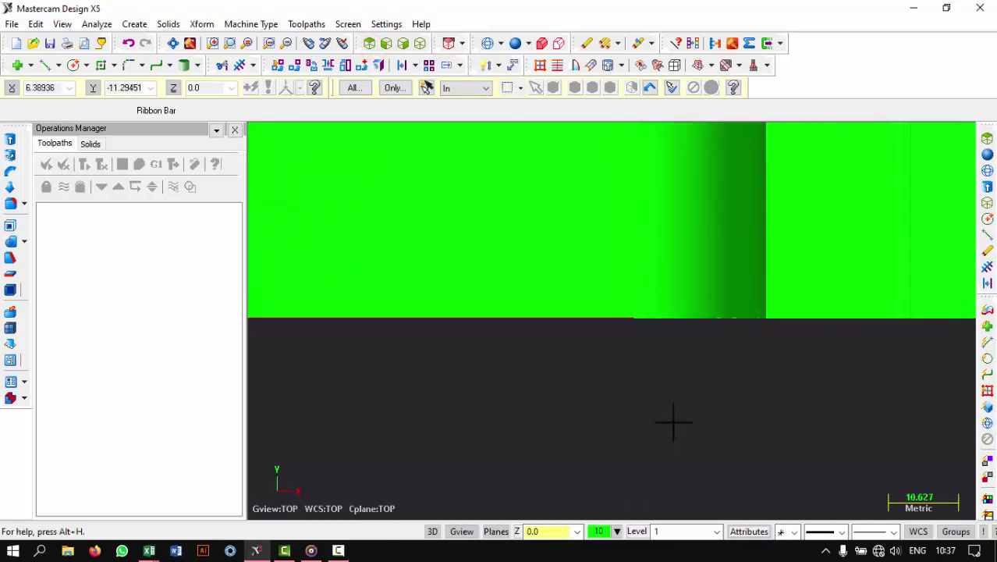
scroll(737, 447, down, 2)
scroll(697, 385, up, 2)
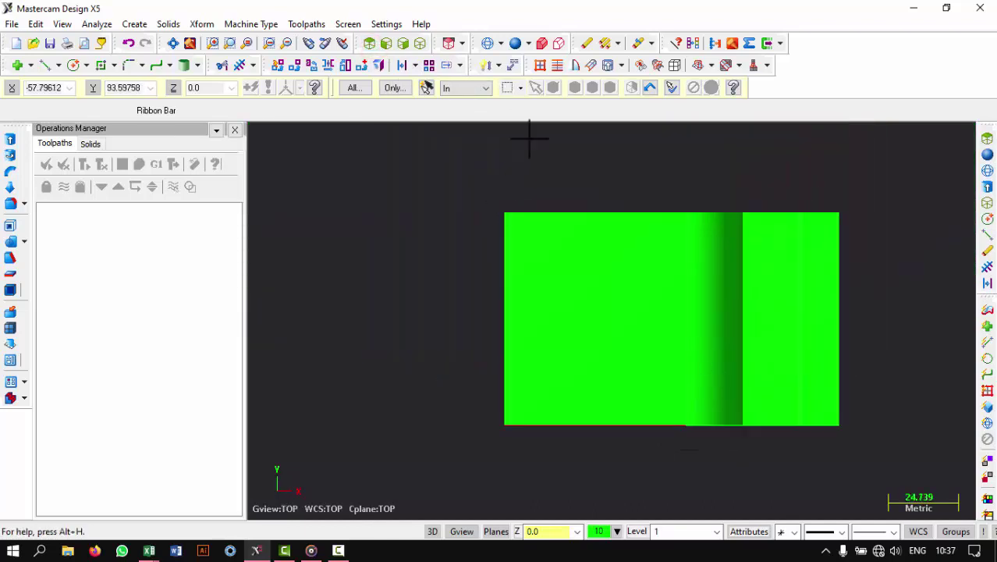
click(487, 42)
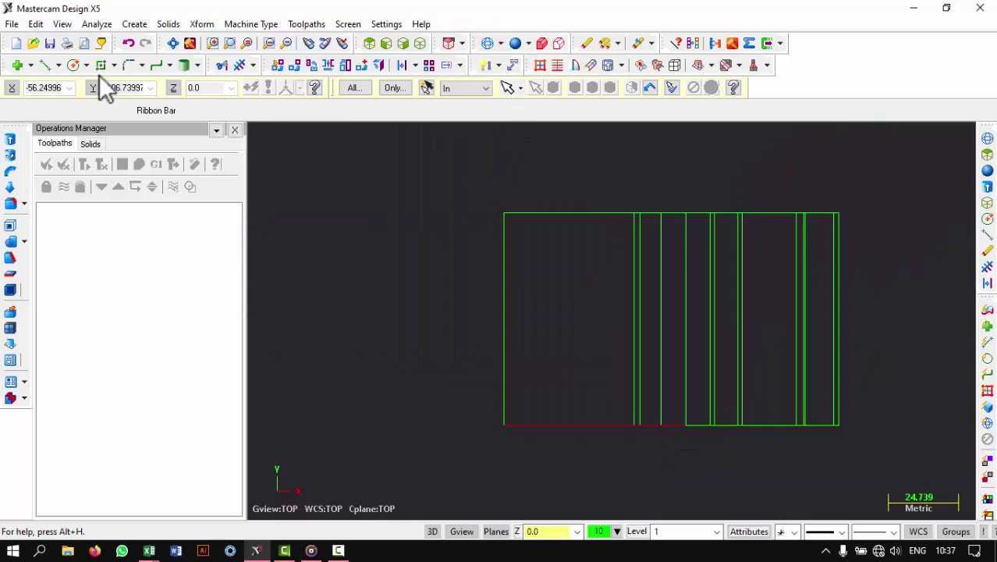
click(45, 64)
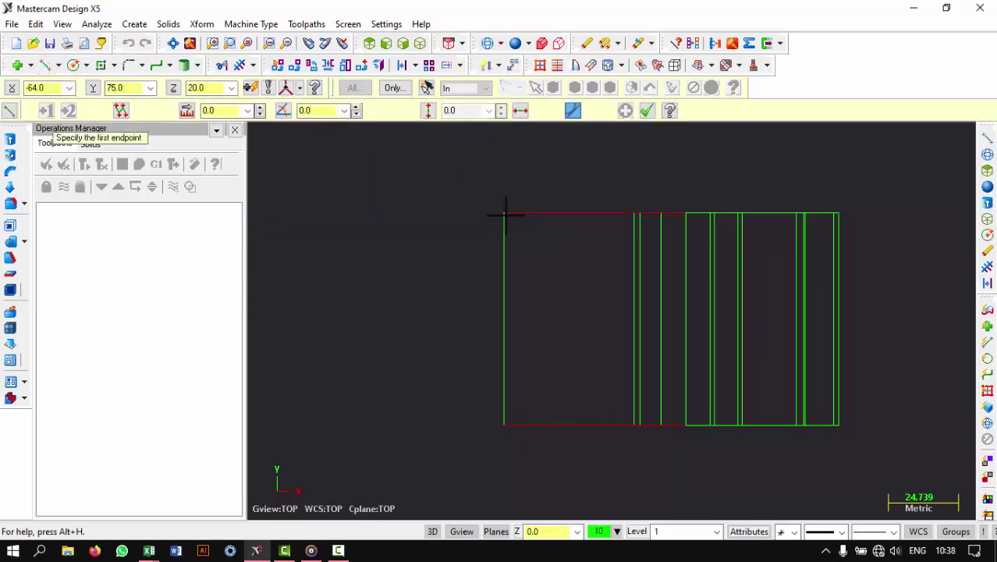
click(506, 212)
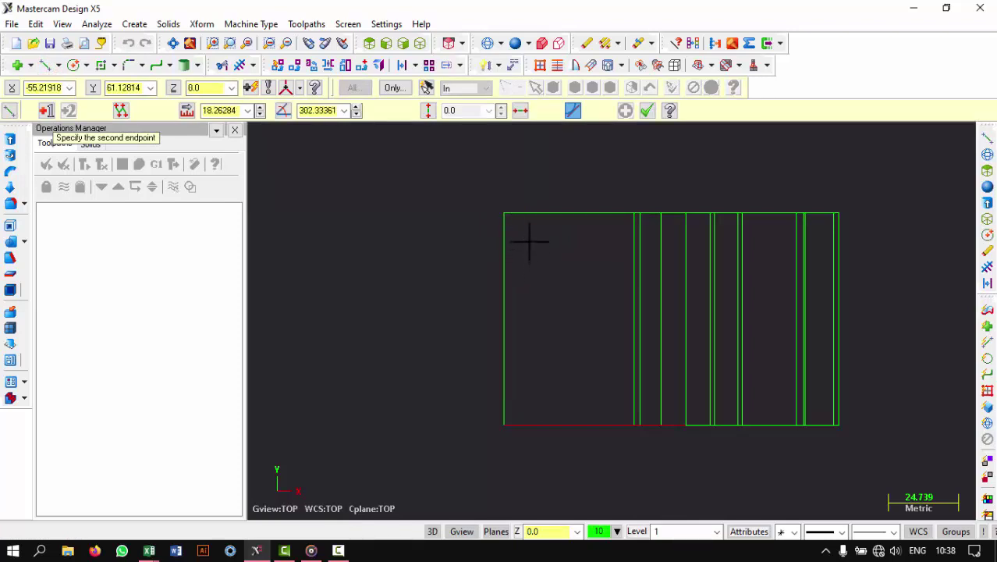
click(506, 262)
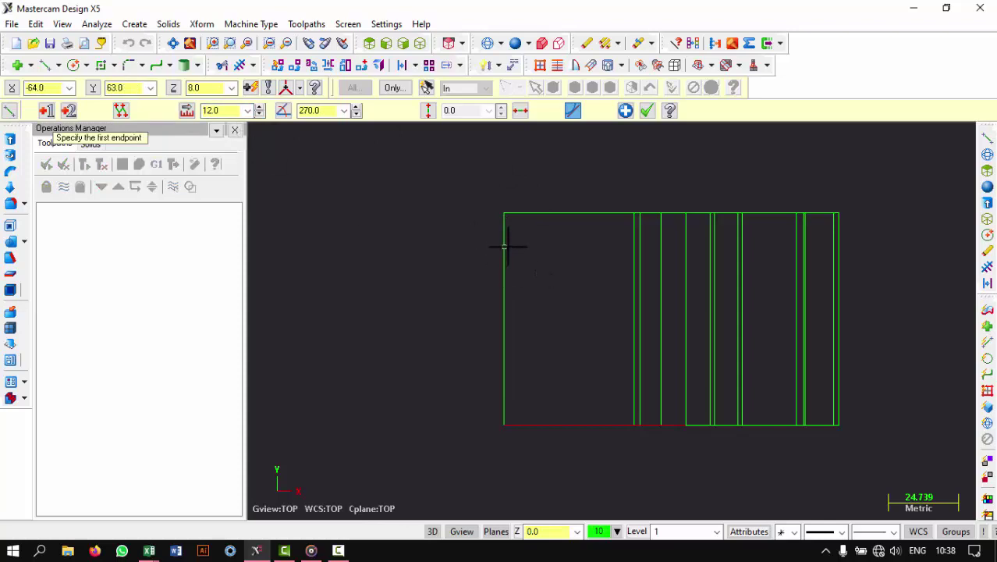
click(506, 246)
click(531, 247)
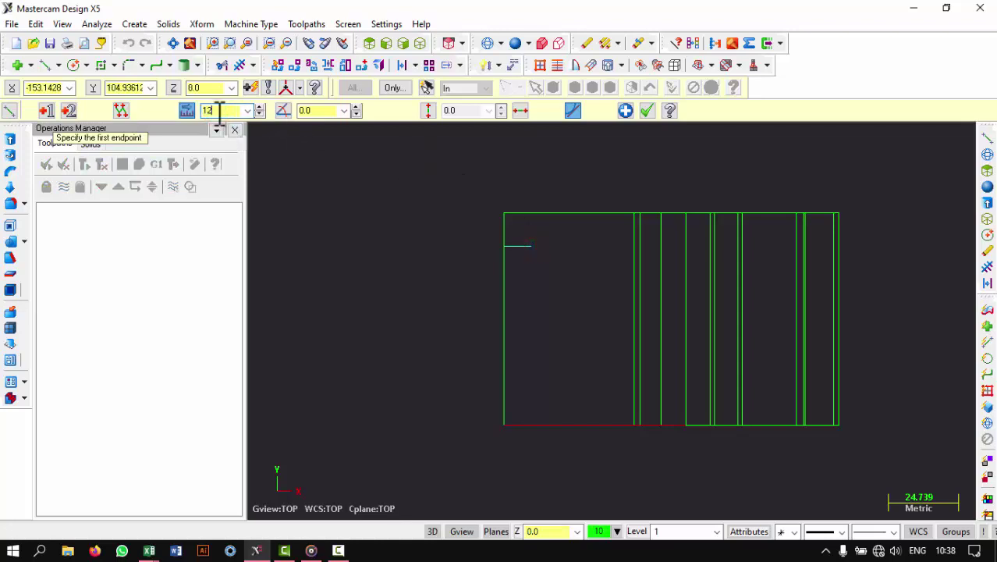
click(644, 112)
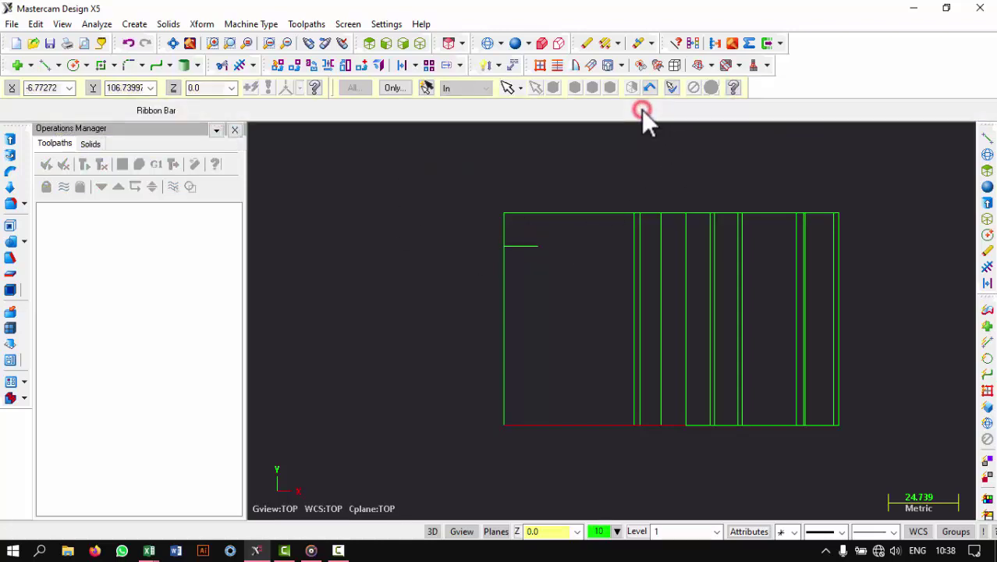
Draw a 12 mm diameter hole circle centred on that line's end
click(74, 64)
click(538, 246)
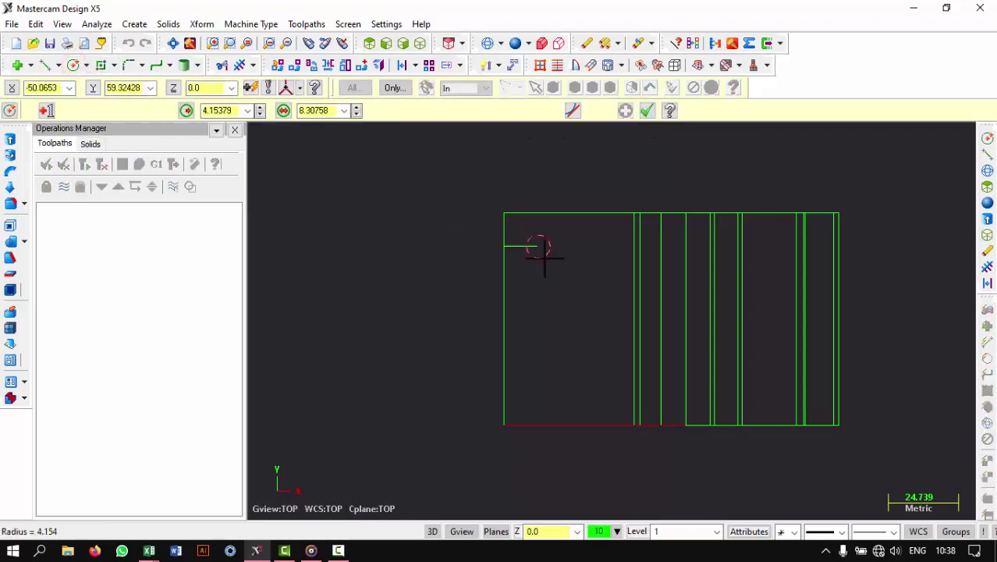
click(548, 266)
click(320, 111)
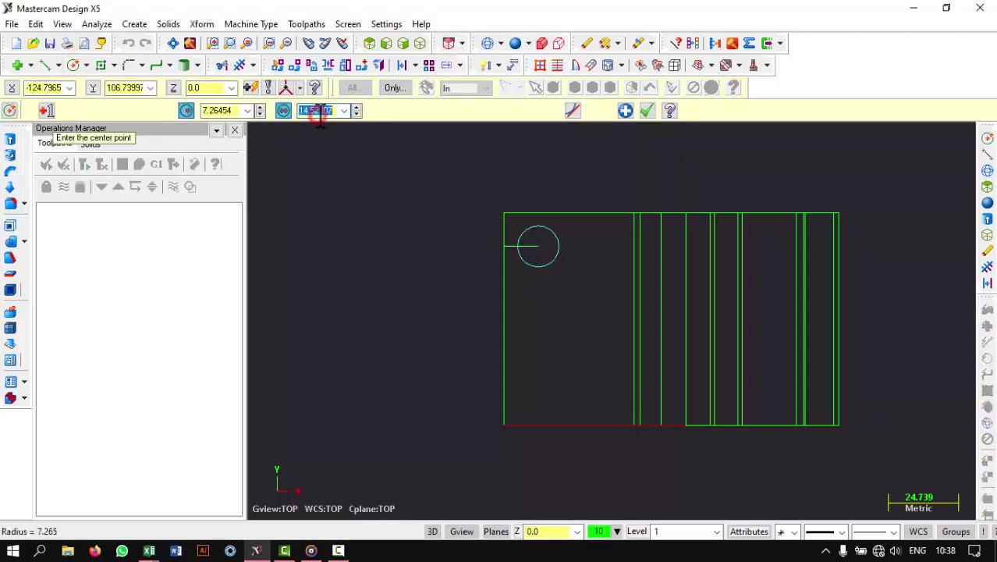
text(12)
key(Return)
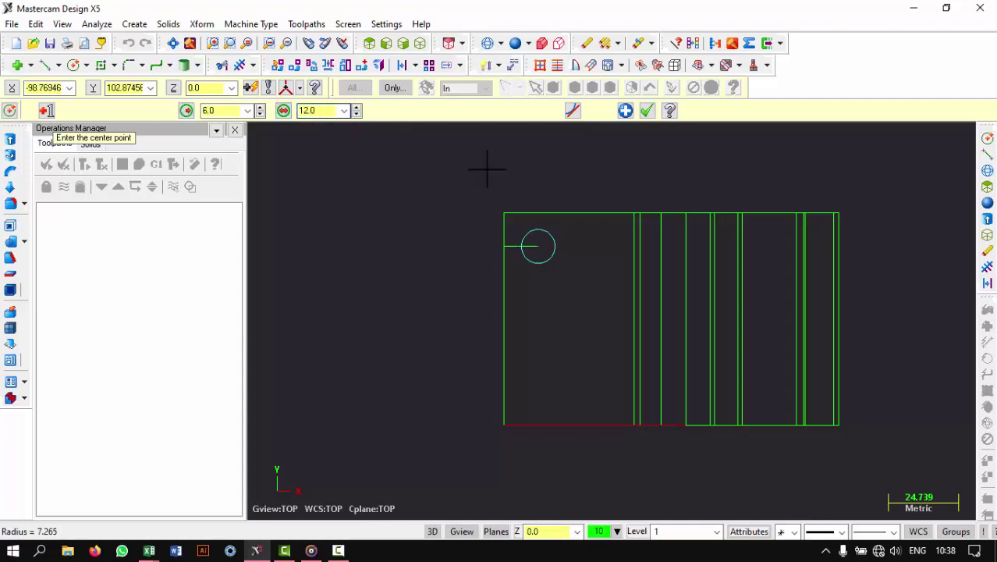
click(645, 114)
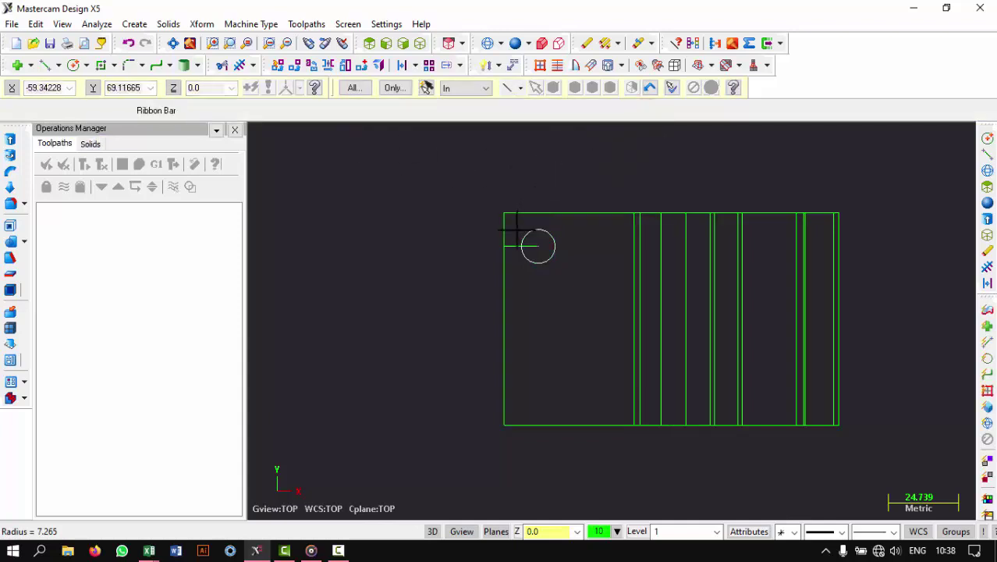
Delete the construction line and mirror-copy the 12 mm hole circle across Y 37.5
click(586, 44)
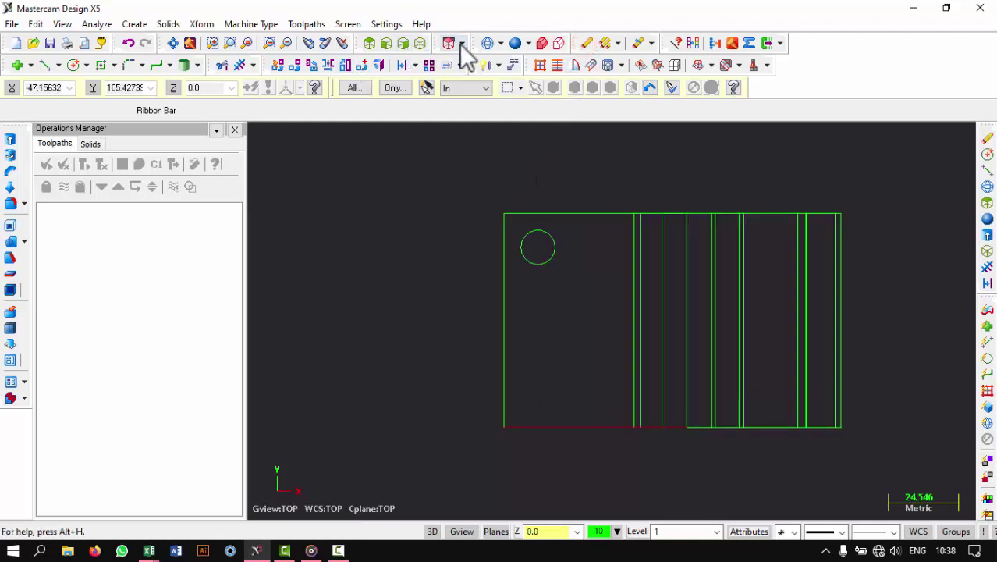
click(324, 65)
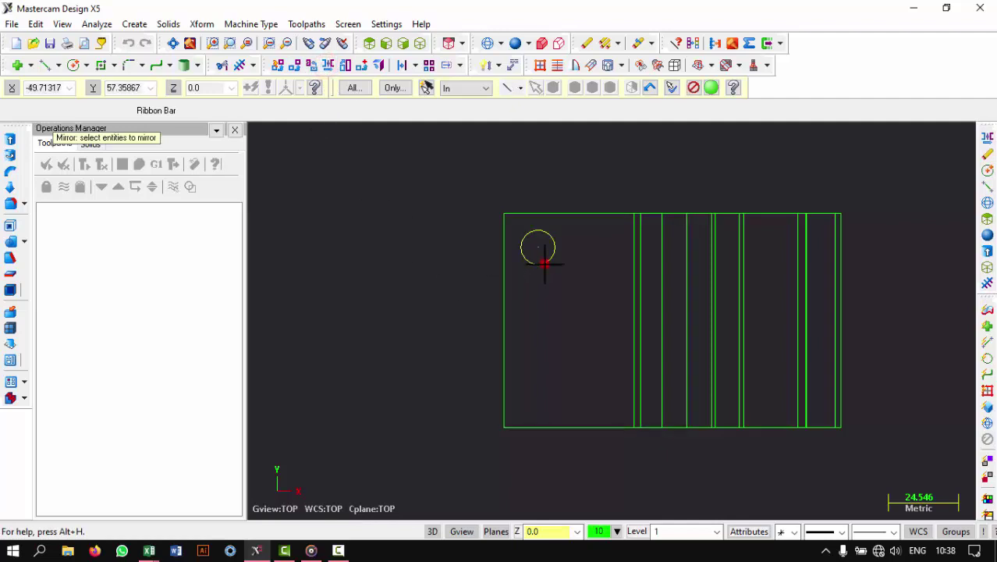
click(711, 88)
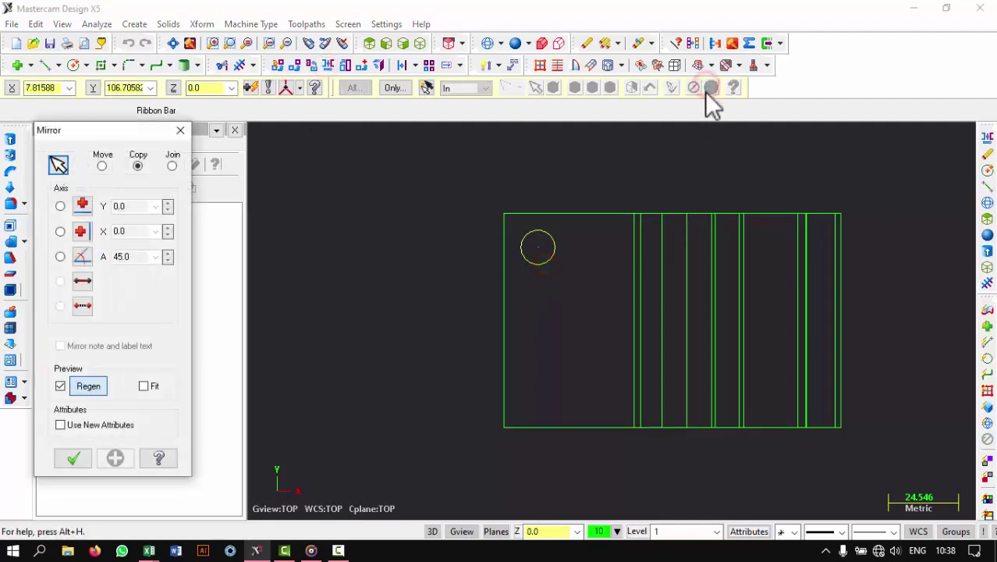
click(506, 321)
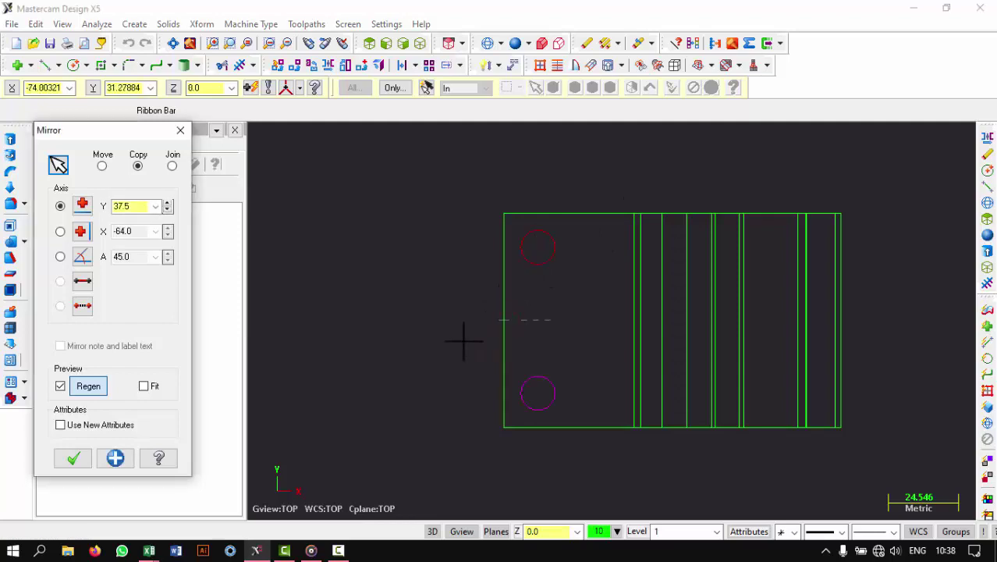
click(69, 461)
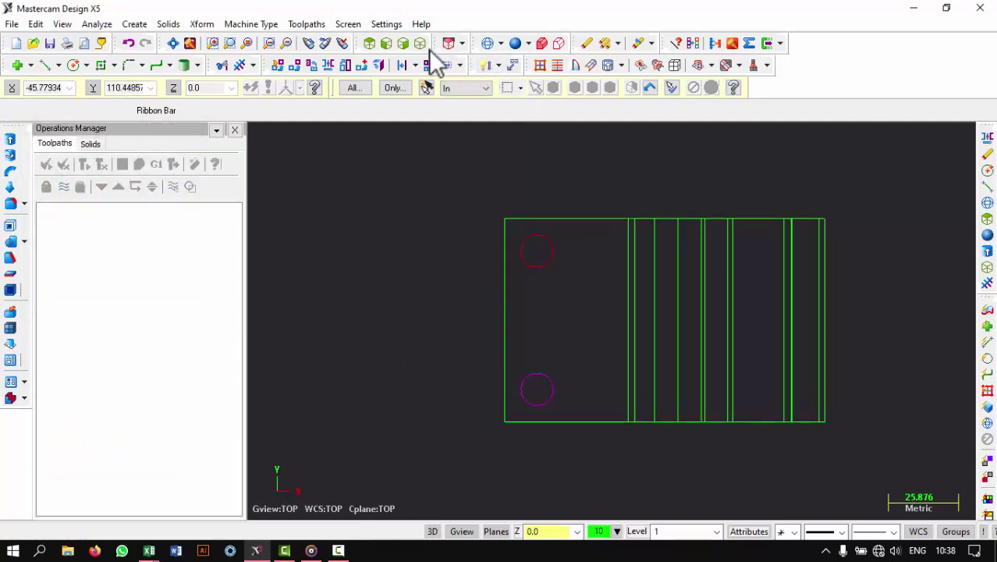
click(422, 44)
Extrude-cut both 12 mm circles through all of the horizontal flange in reversed direction, then shade the bracket
mouse_move(642, 160)
middle_down()
mouse_move(622, 140)
mouse_move(610, 160)
middle_up()
click(182, 24)
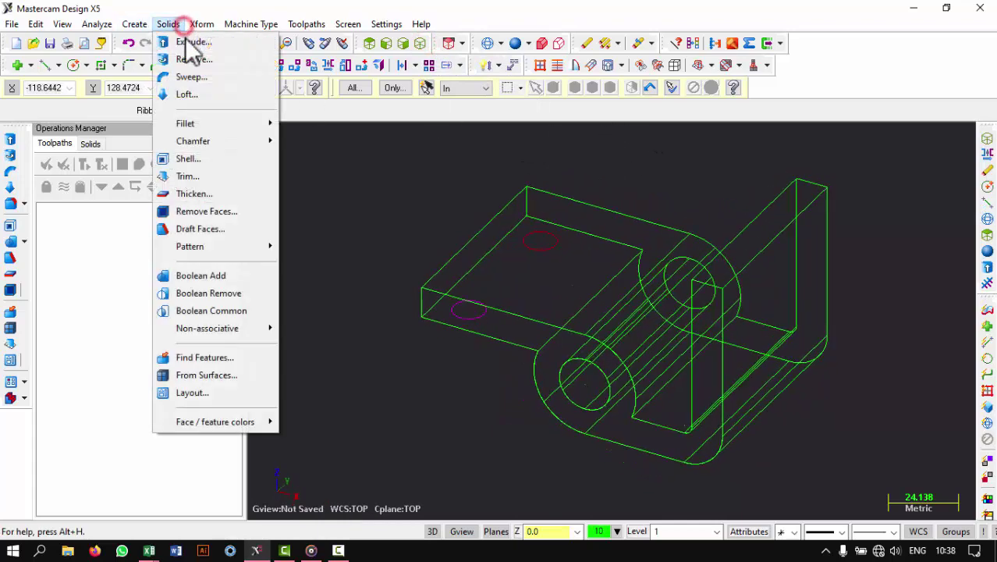
click(190, 42)
click(477, 297)
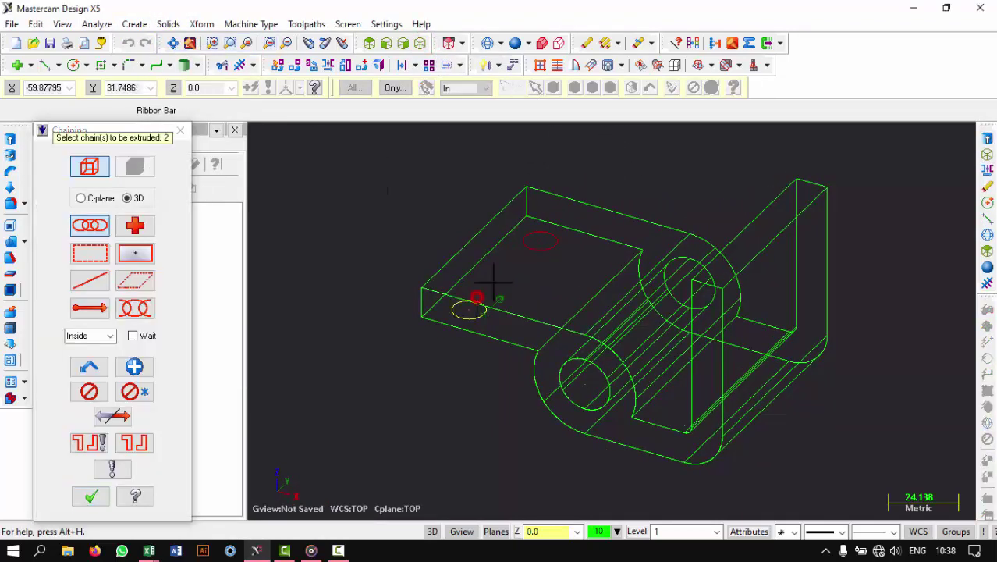
click(540, 242)
click(90, 497)
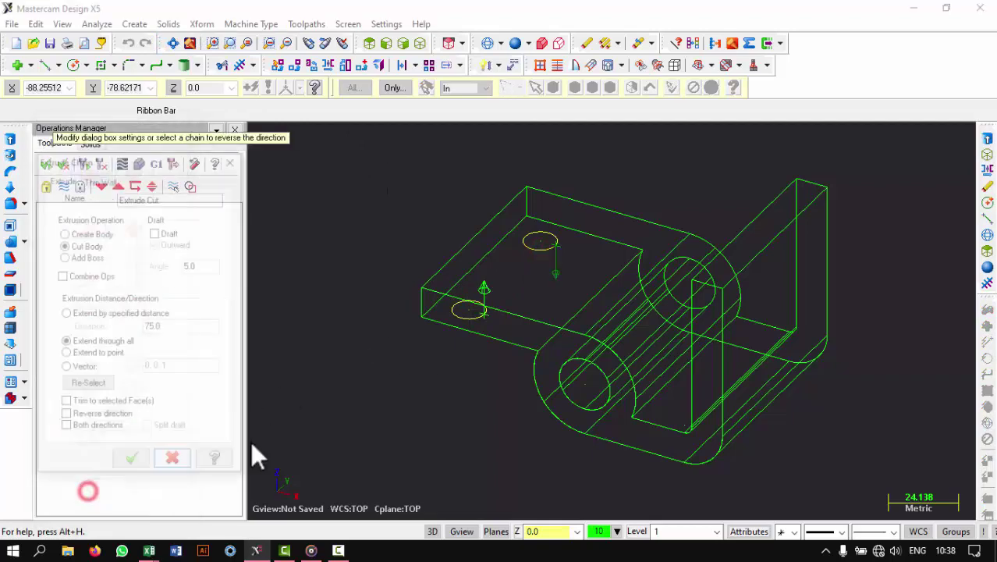
click(544, 251)
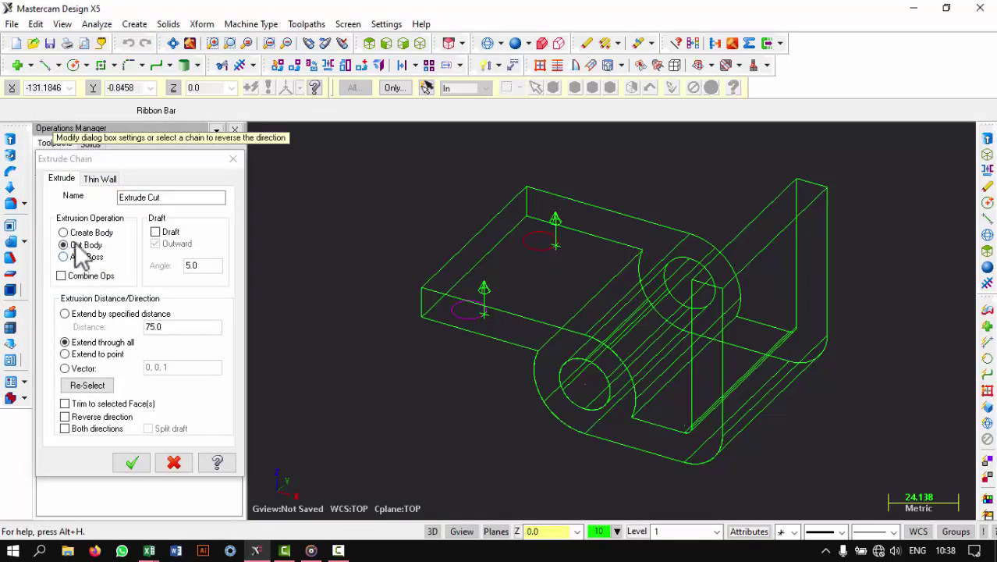
click(134, 462)
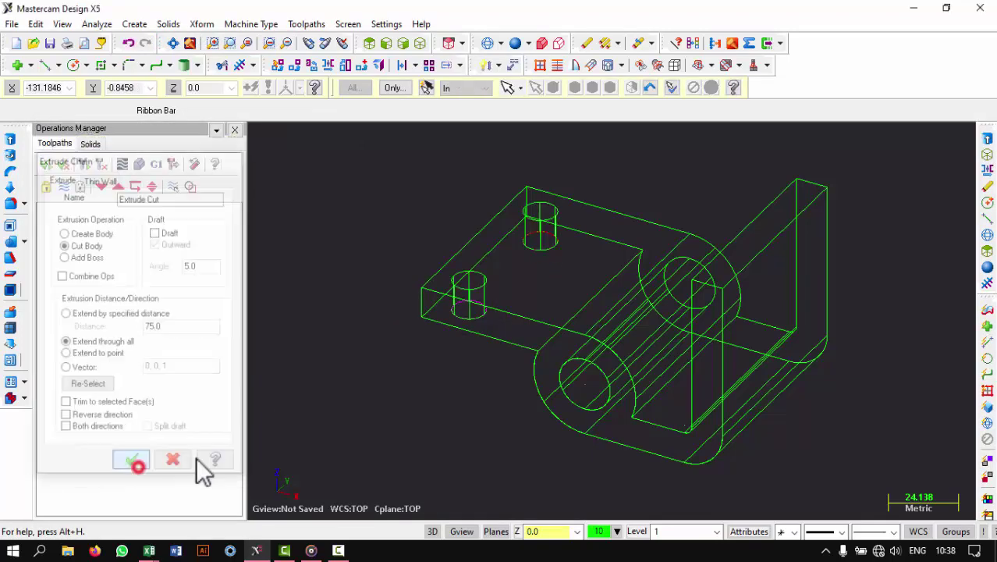
click(515, 43)
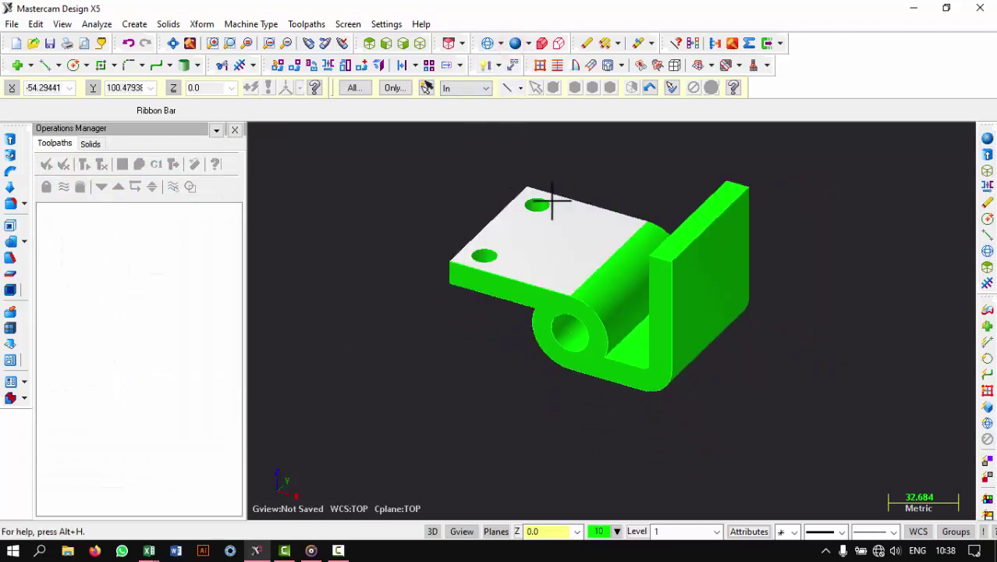
mouse_move(552, 201)
middle_down()
mouse_move(345, 250)
mouse_move(376, 206)
mouse_move(434, 185)
mouse_move(514, 189)
middle_up()
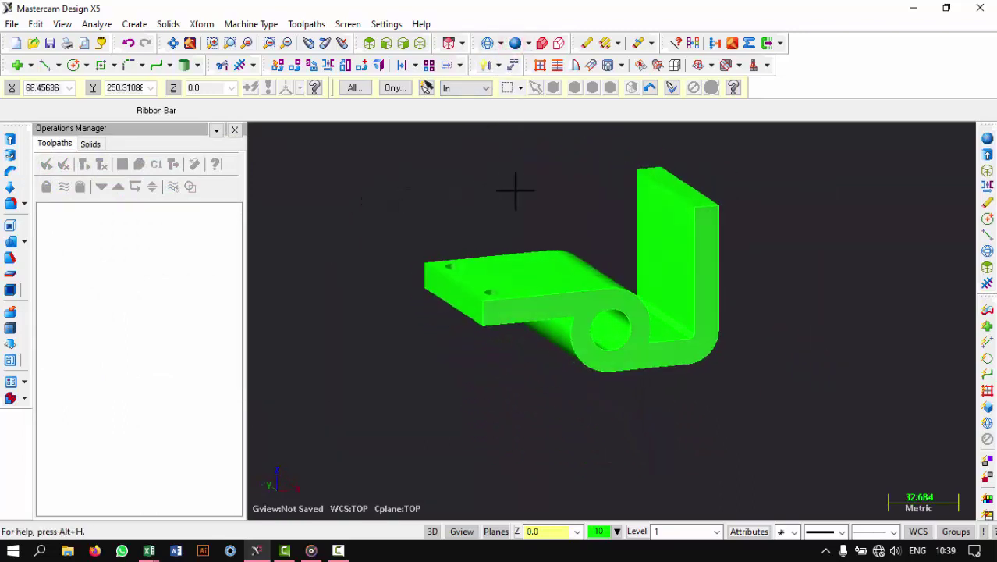
Switch to the Right Side view in wireframe, zoomed in on the profile
click(402, 43)
scroll(734, 190, up, 2)
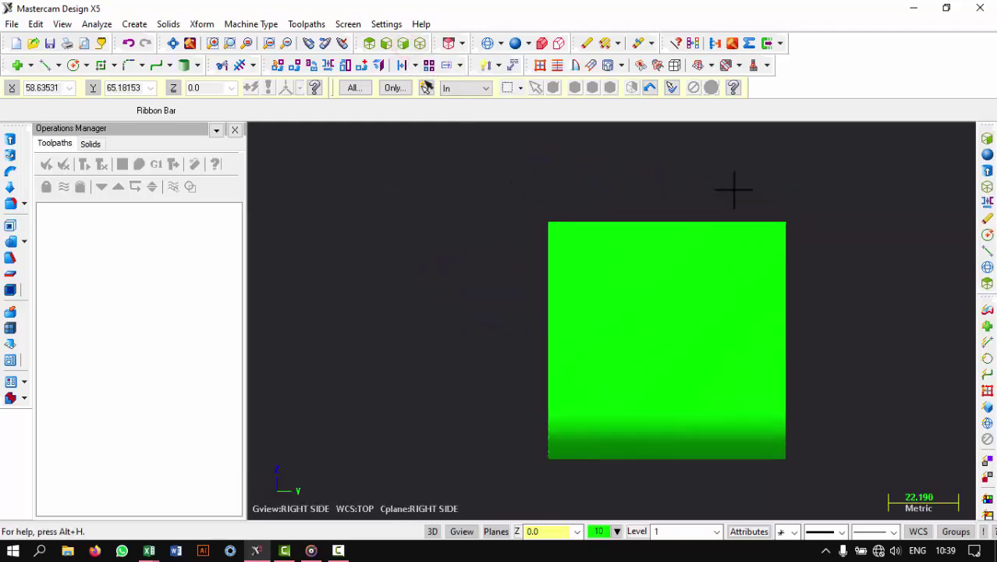
scroll(735, 189, up, 1)
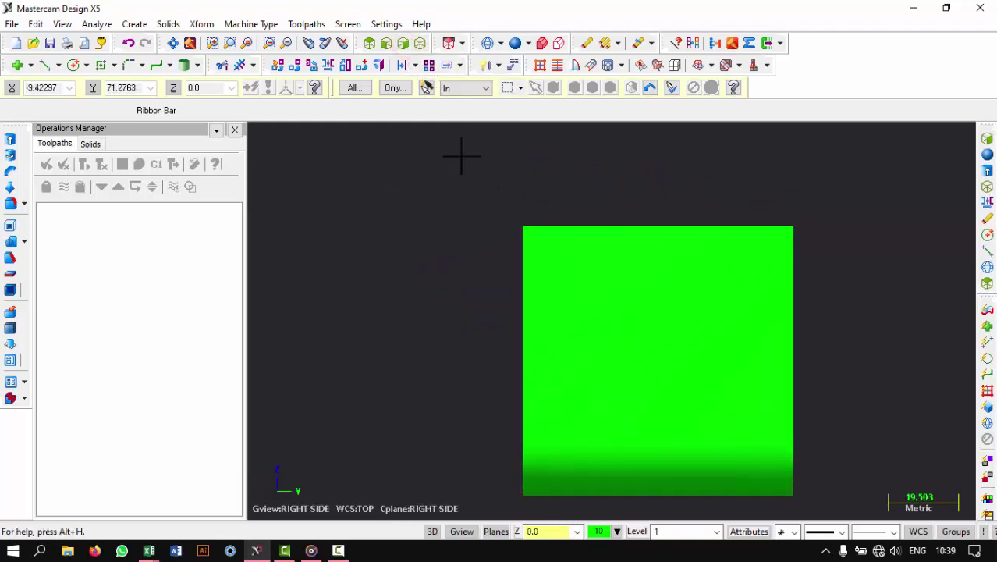
click(488, 43)
Draw a 12 mm vertical guide line down from the upright flange's top edge
click(46, 66)
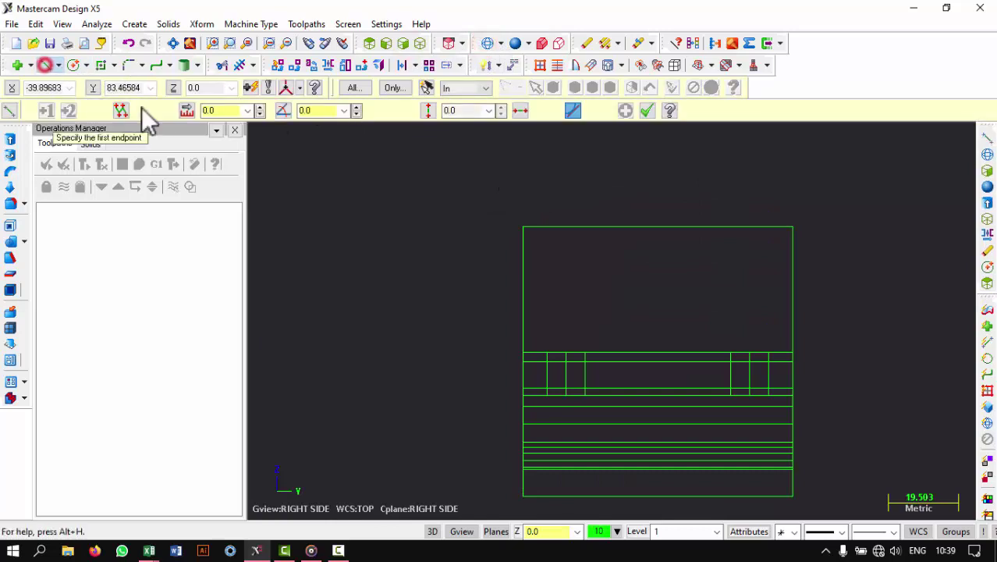
click(524, 227)
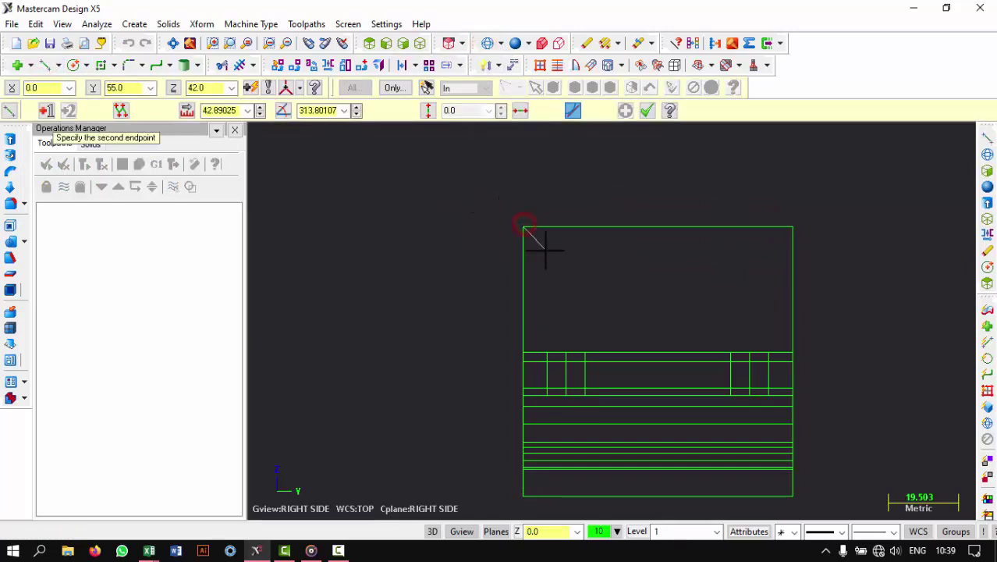
click(573, 227)
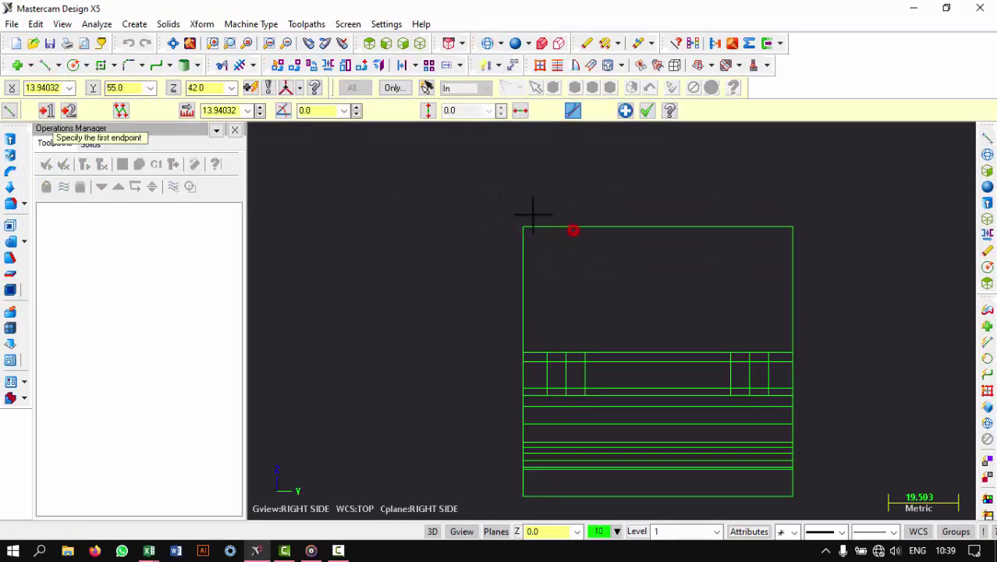
double_click(221, 110)
text(12)
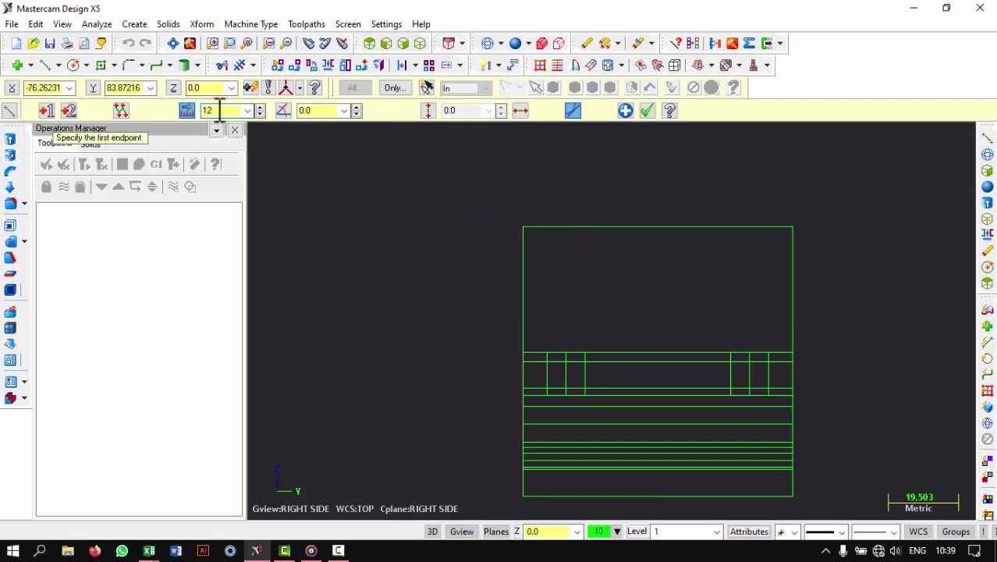
click(563, 227)
click(566, 263)
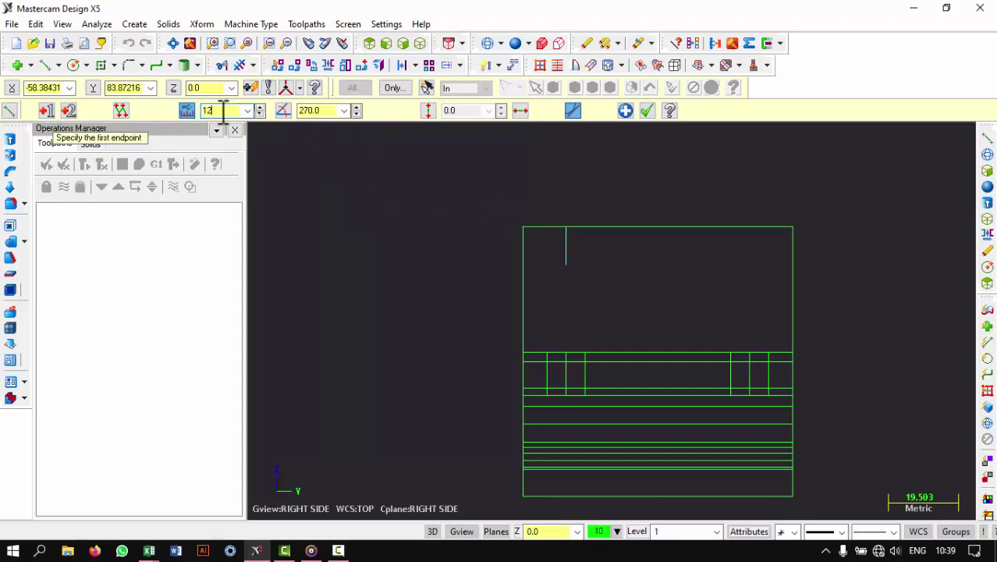
click(647, 111)
Place a 12 mm diameter circle centred at the guide line's lower end
click(65, 66)
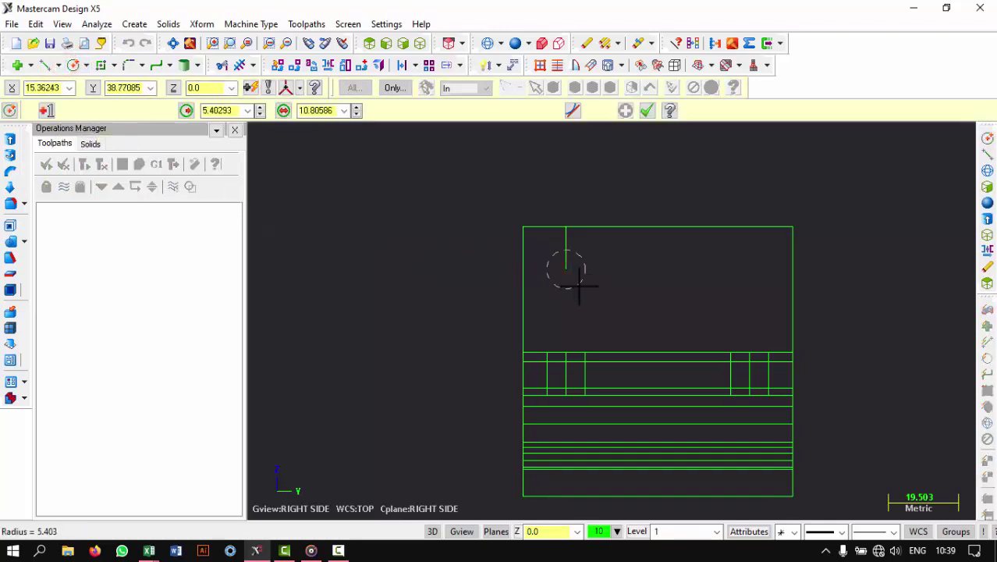
double_click(326, 111)
text(12)
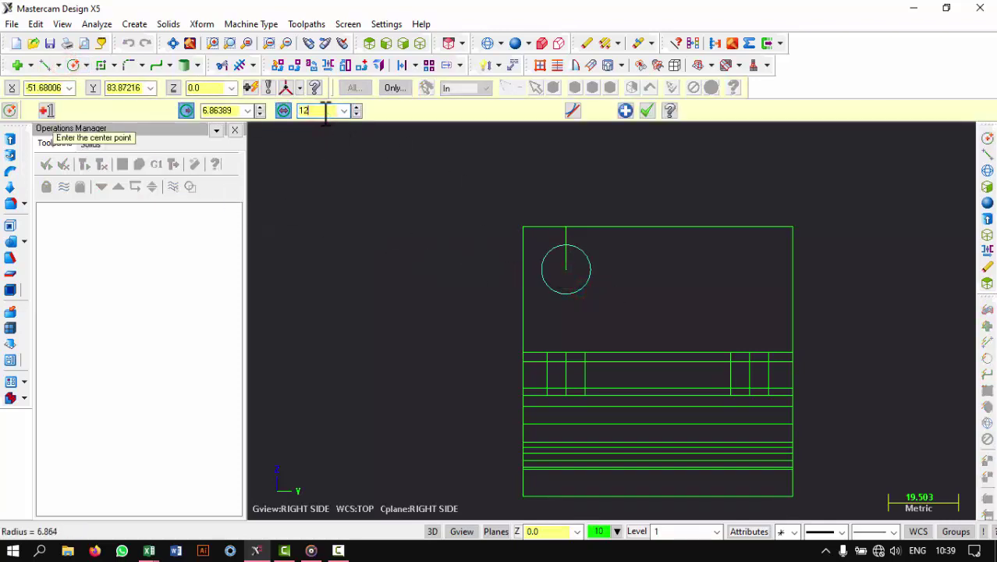
key(Return)
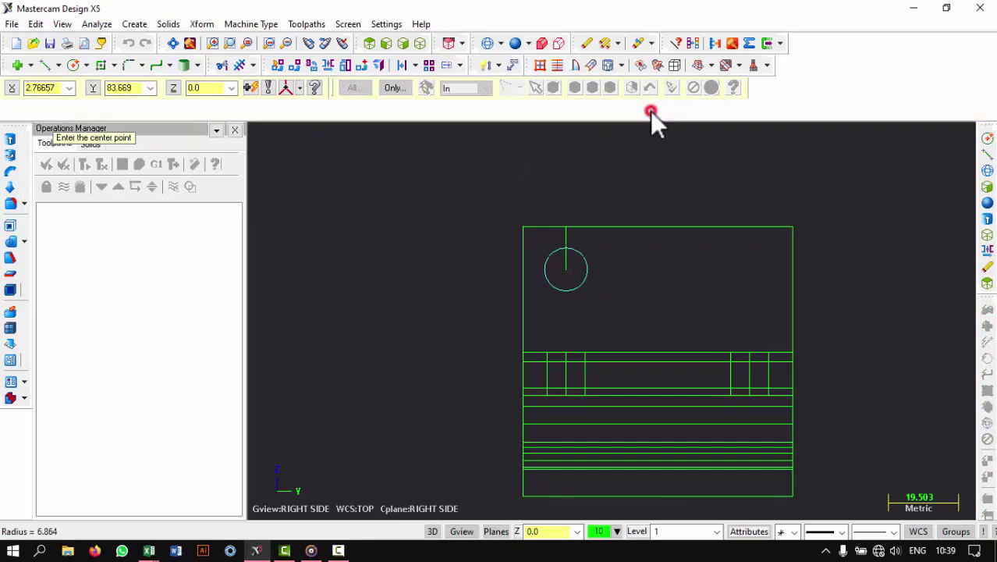
click(649, 111)
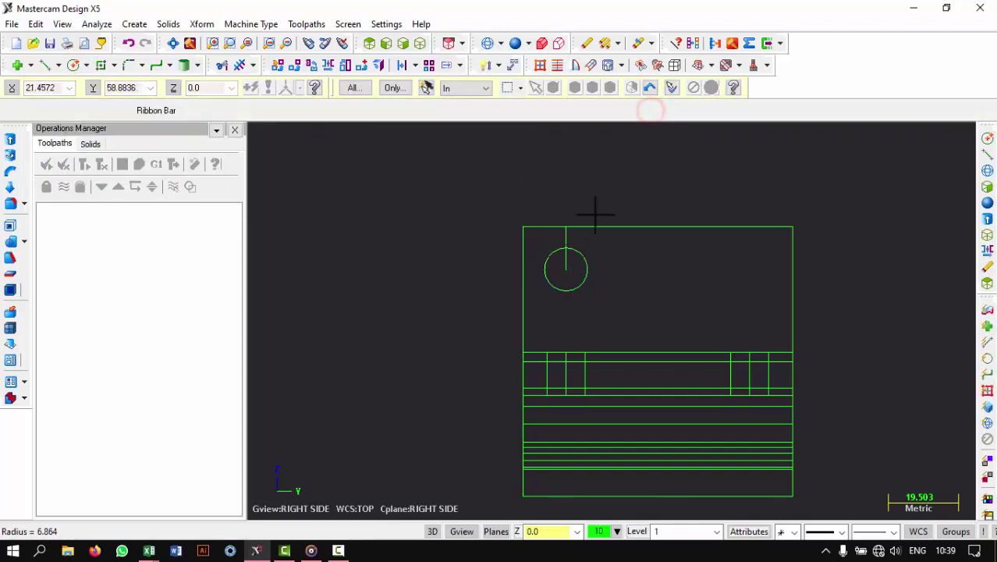
Delete the guide line, mirror-copy the circle about X 37.5, and view the part shaded
click(589, 42)
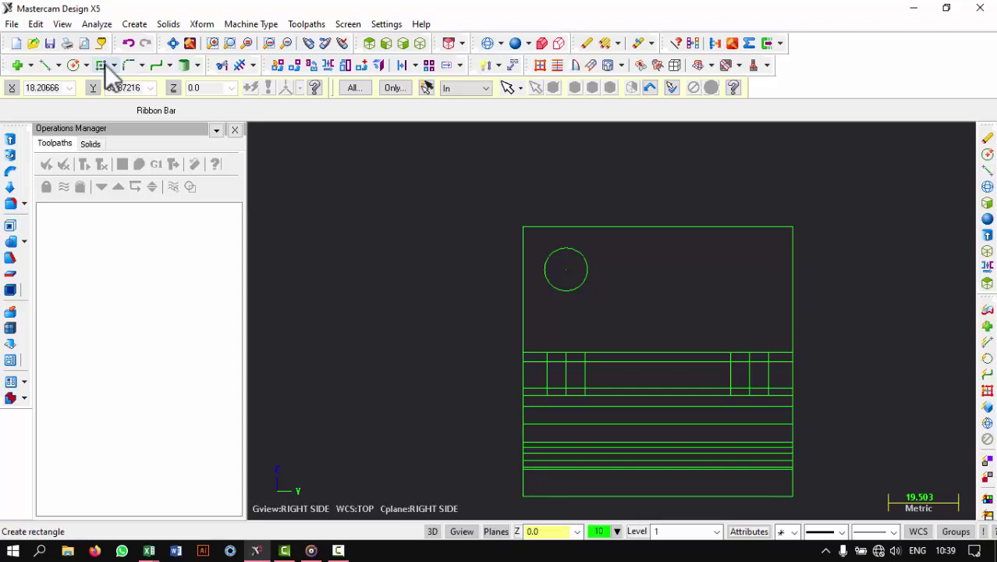
click(326, 64)
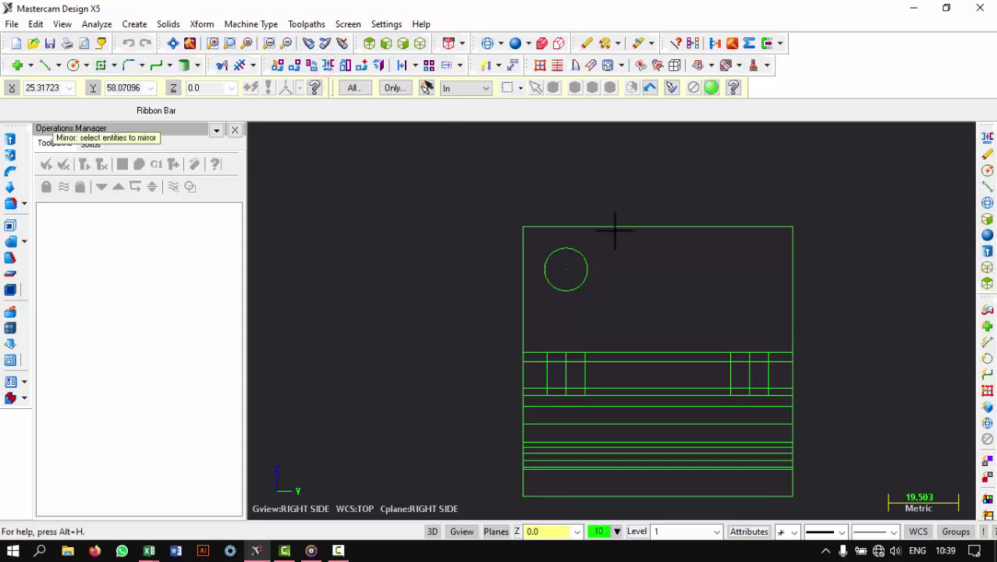
click(711, 89)
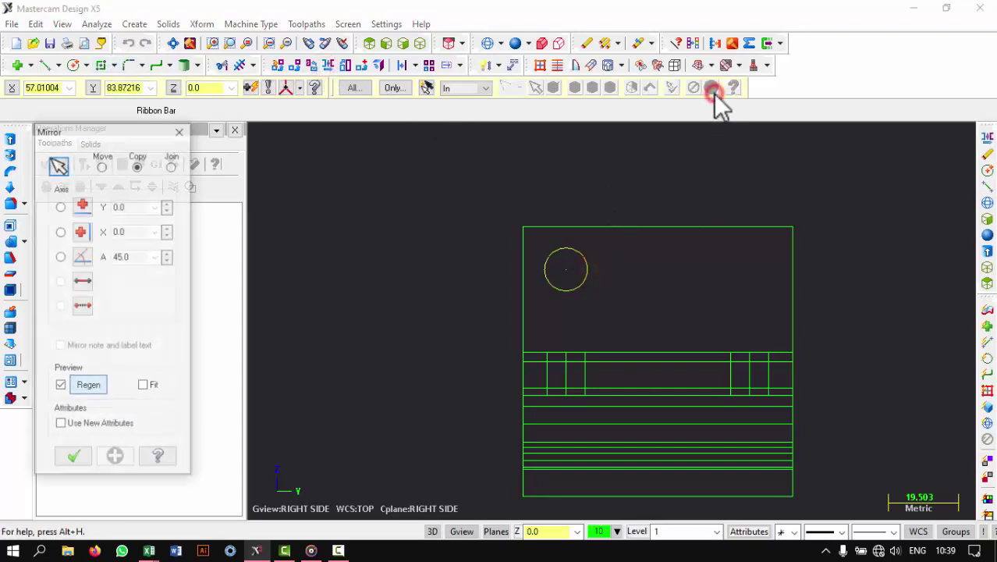
click(654, 229)
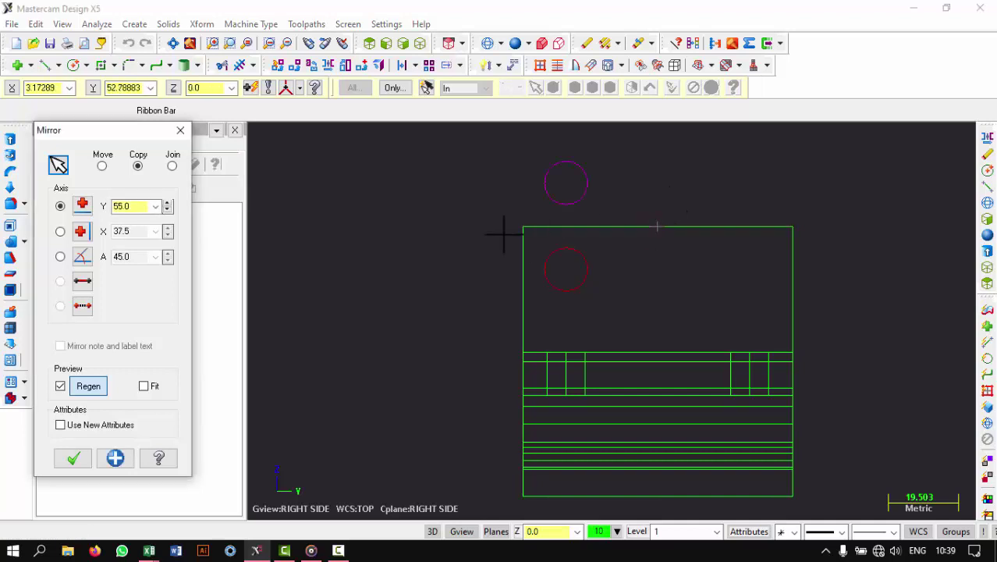
click(61, 231)
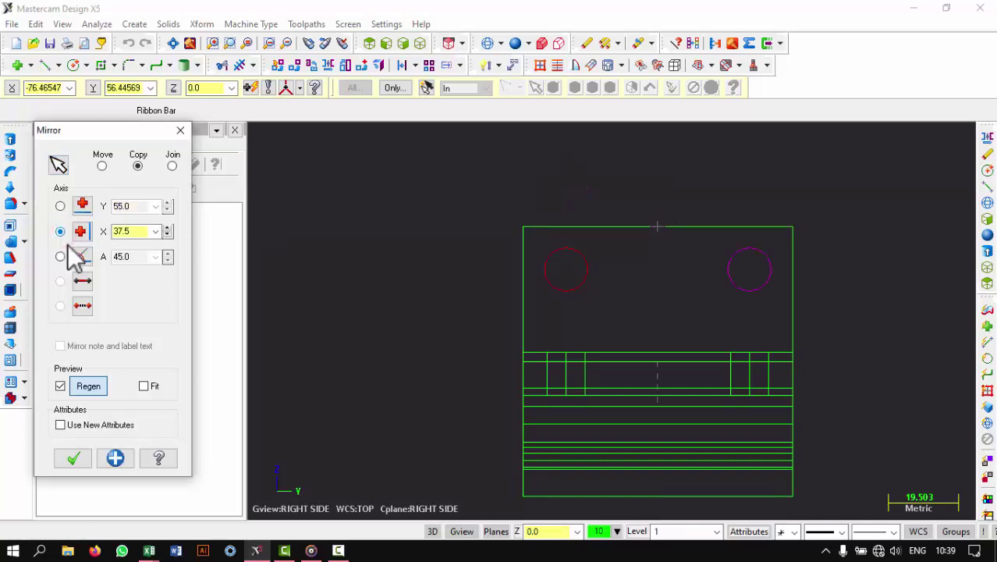
click(74, 460)
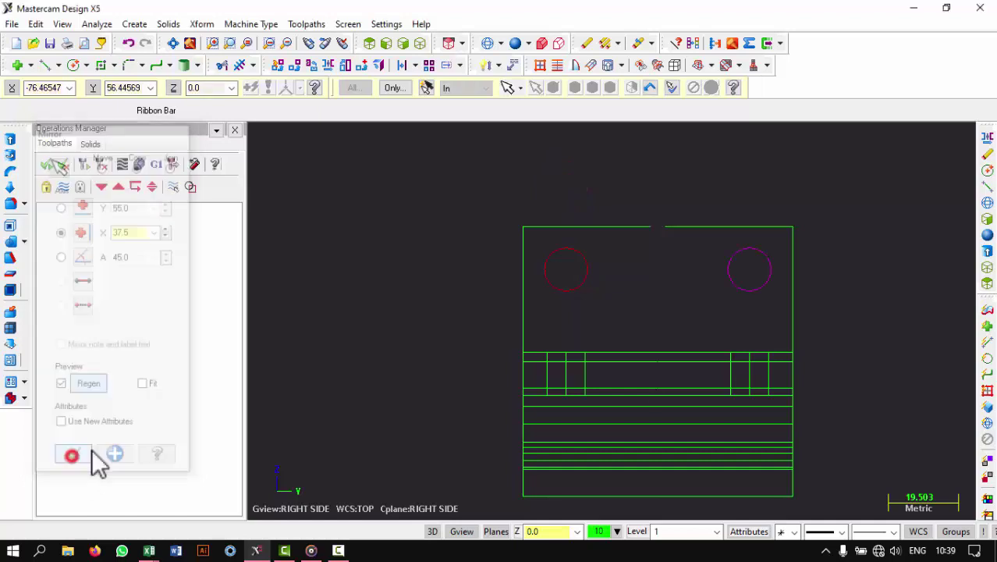
click(517, 43)
mouse_move(699, 178)
middle_down()
mouse_move(593, 205)
mouse_move(443, 269)
mouse_move(552, 160)
middle_up()
In wireframe, extrude-cut the two 12 mm circles through all of the upright flange, reversing direction
click(487, 43)
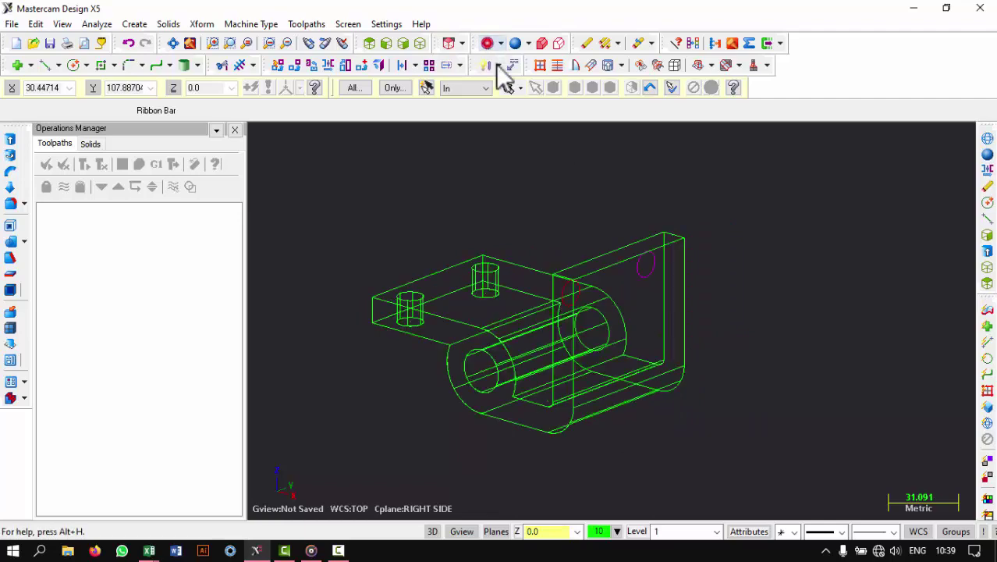
mouse_move(662, 269)
middle_down()
mouse_move(582, 271)
mouse_move(635, 261)
middle_up()
scroll(634, 262, up, 3)
scroll(641, 238, down, 1)
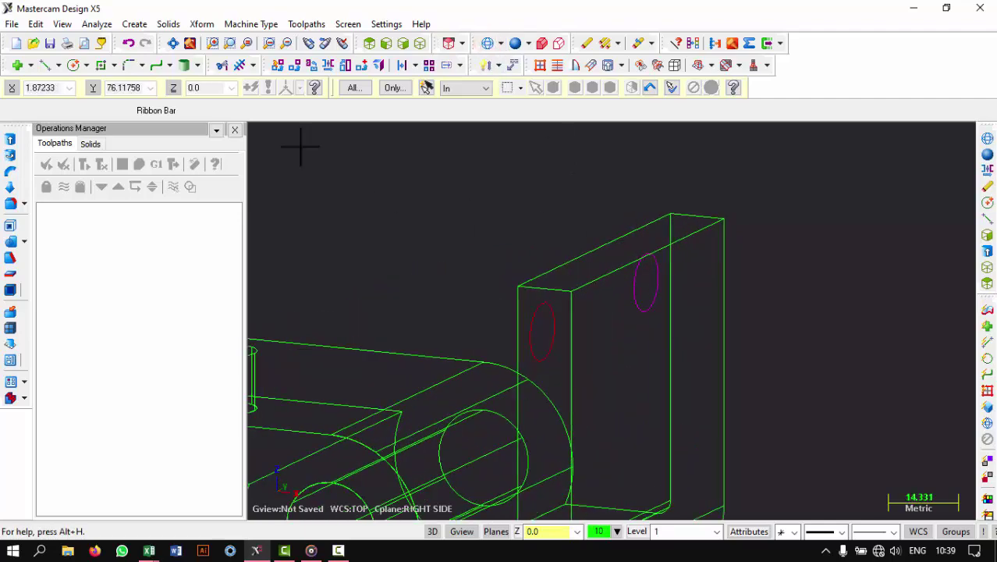
click(167, 24)
click(191, 42)
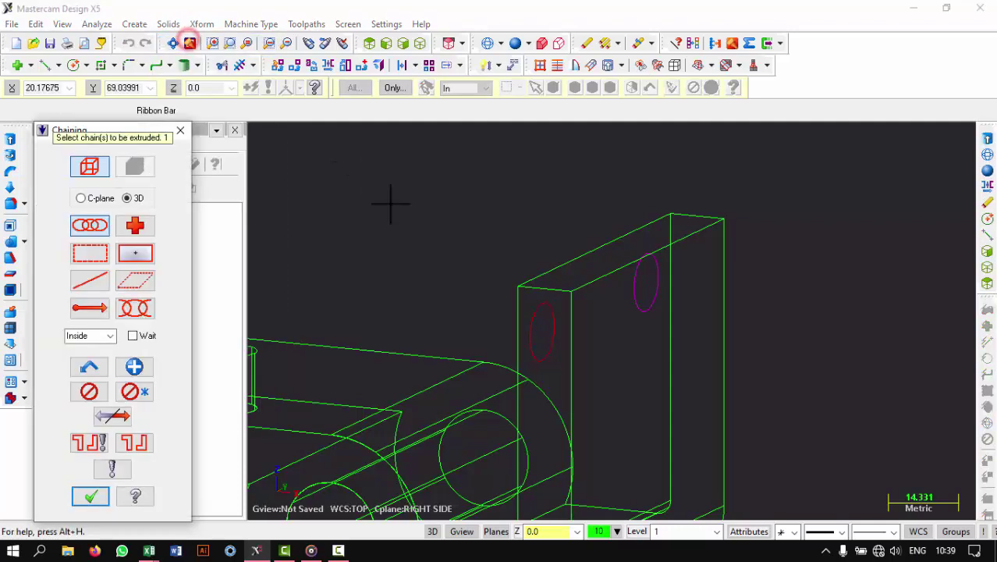
click(538, 358)
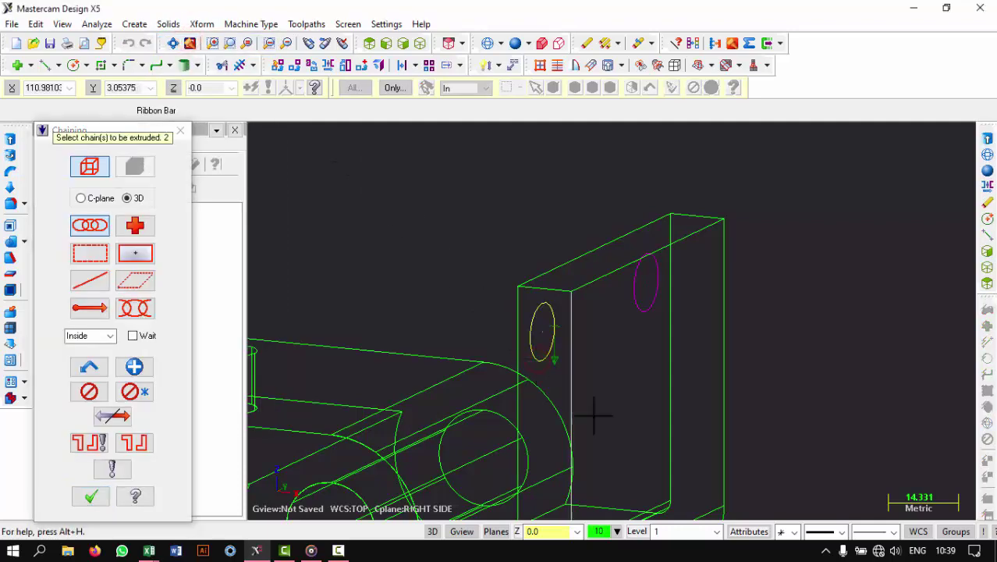
click(637, 318)
click(90, 496)
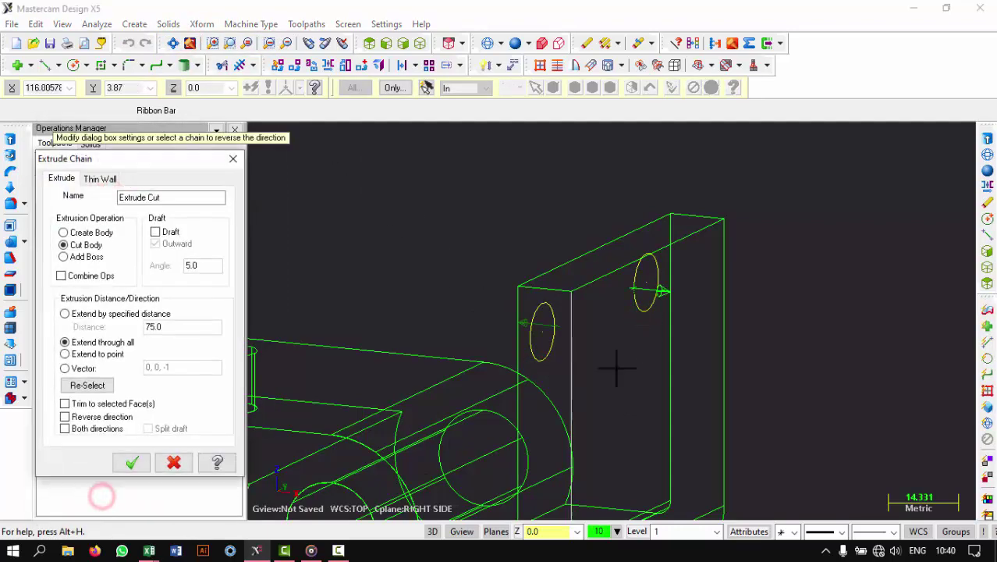
click(548, 356)
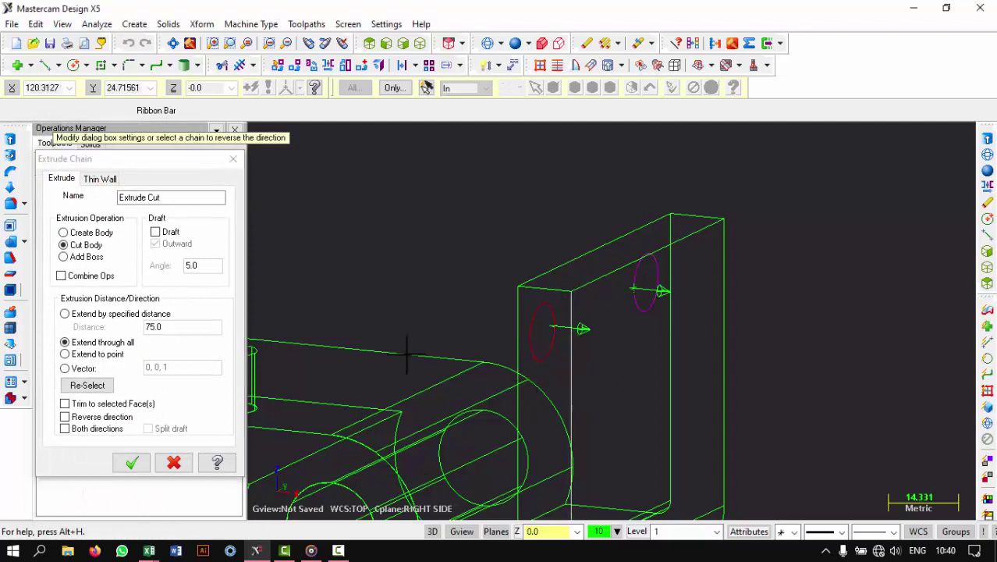
click(122, 466)
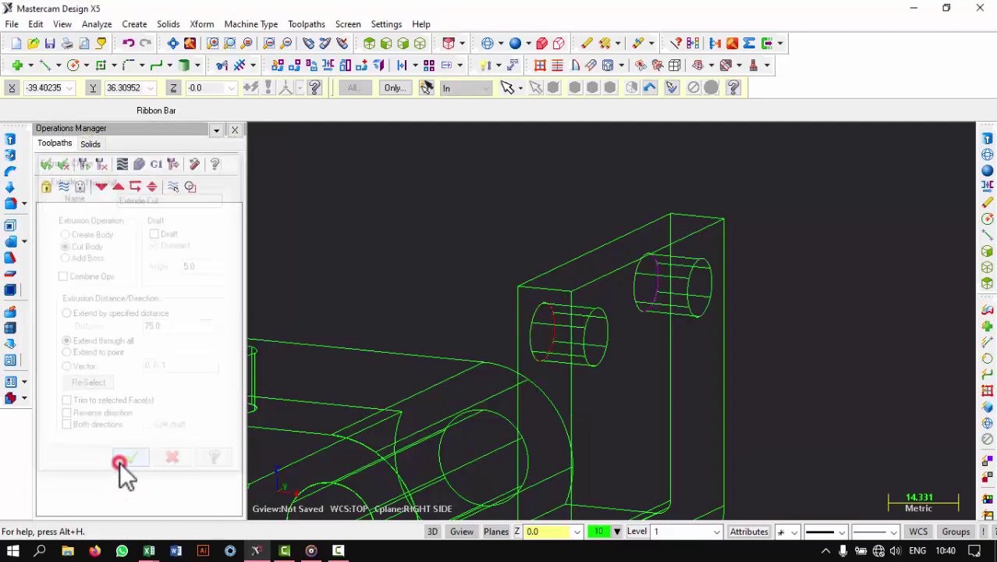
click(515, 43)
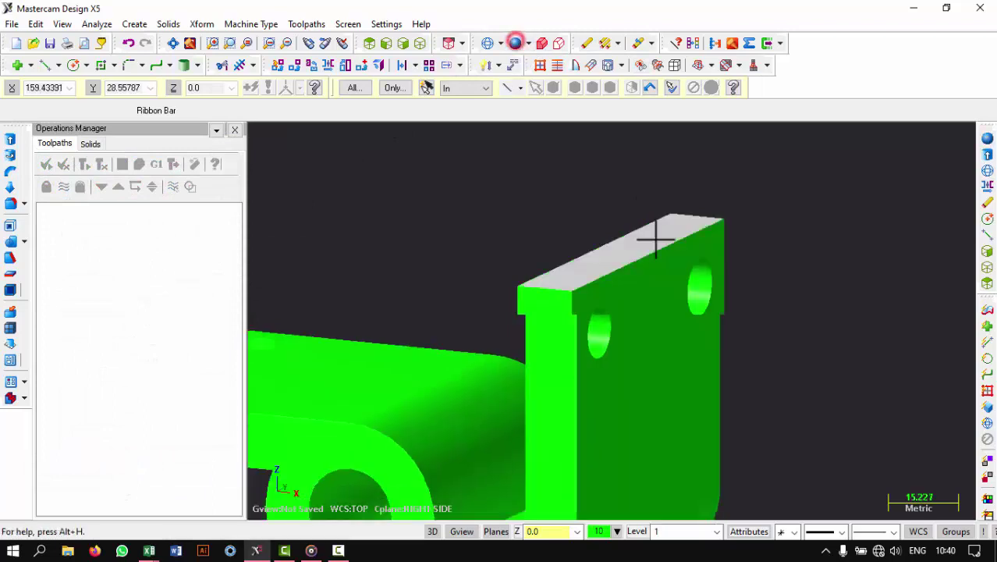
mouse_move(657, 234)
middle_down()
mouse_move(665, 318)
mouse_move(481, 316)
mouse_move(461, 364)
mouse_move(507, 345)
mouse_move(527, 274)
mouse_move(557, 351)
mouse_move(545, 278)
mouse_move(400, 283)
mouse_move(726, 305)
mouse_move(493, 320)
mouse_move(643, 316)
mouse_move(522, 321)
mouse_move(676, 420)
mouse_move(724, 332)
mouse_move(733, 356)
mouse_move(764, 363)
mouse_move(588, 356)
mouse_move(798, 361)
mouse_move(597, 368)
mouse_move(824, 363)
middle_up()
mouse_move(576, 361)
middle_down()
mouse_move(757, 357)
mouse_move(614, 361)
mouse_move(731, 368)
mouse_move(751, 332)
mouse_move(474, 340)
mouse_move(519, 355)
mouse_move(686, 375)
mouse_move(703, 334)
mouse_move(718, 338)
mouse_move(656, 386)
mouse_move(483, 349)
mouse_move(417, 356)
mouse_move(553, 349)
mouse_move(652, 363)
mouse_move(589, 314)
middle_up()
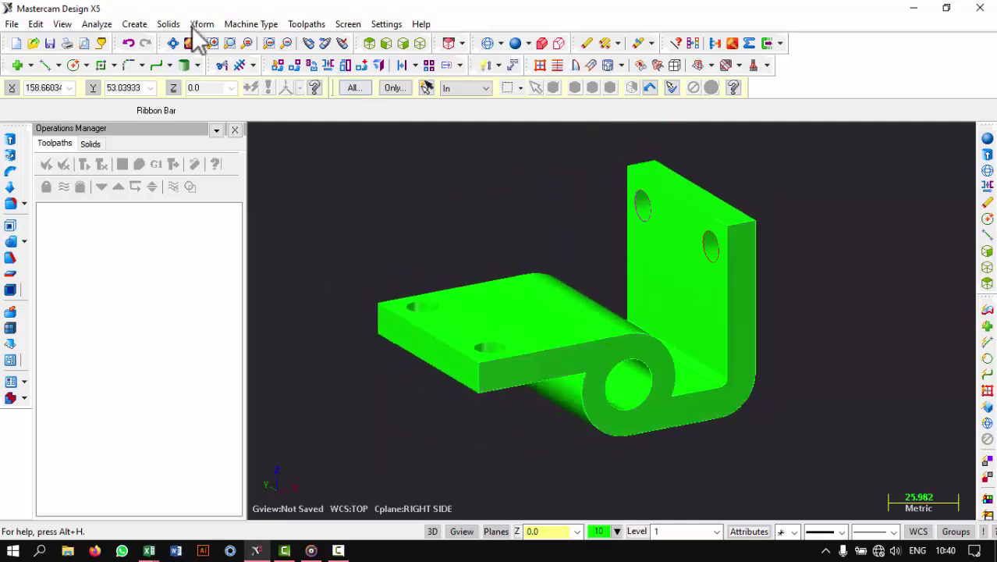
click(173, 42)
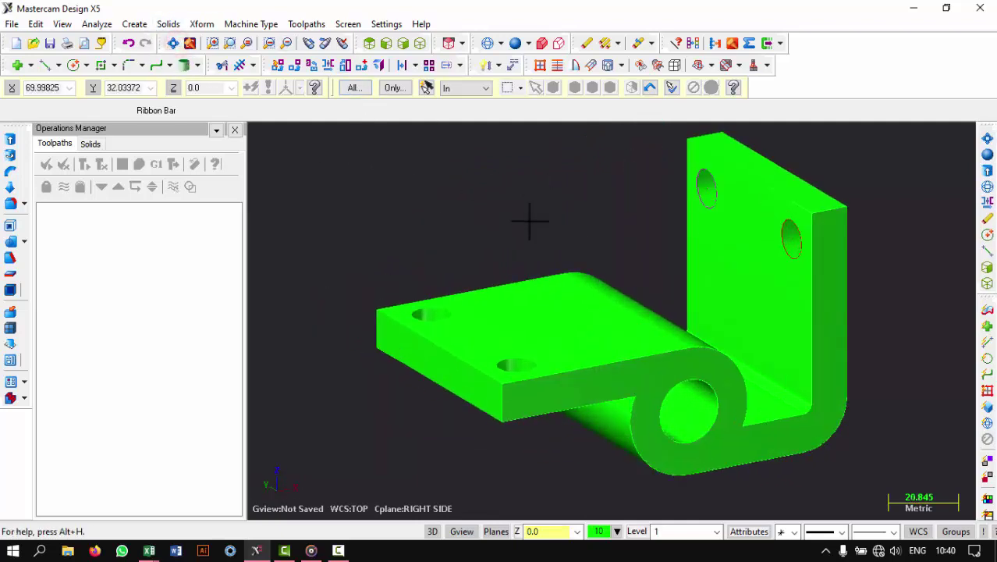
Save the bracket as a STEP file named 'random1' on the Desktop
click(49, 43)
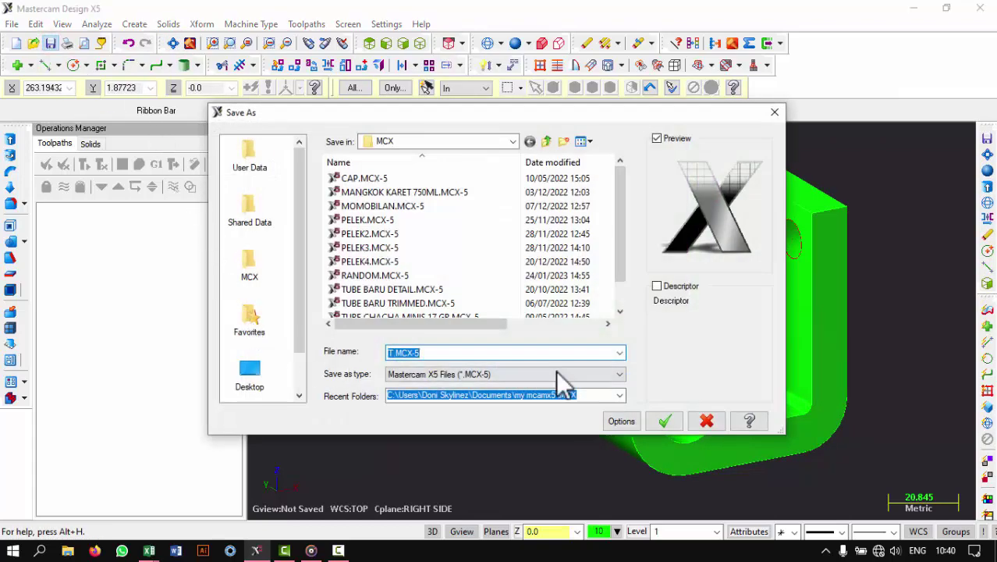
click(559, 374)
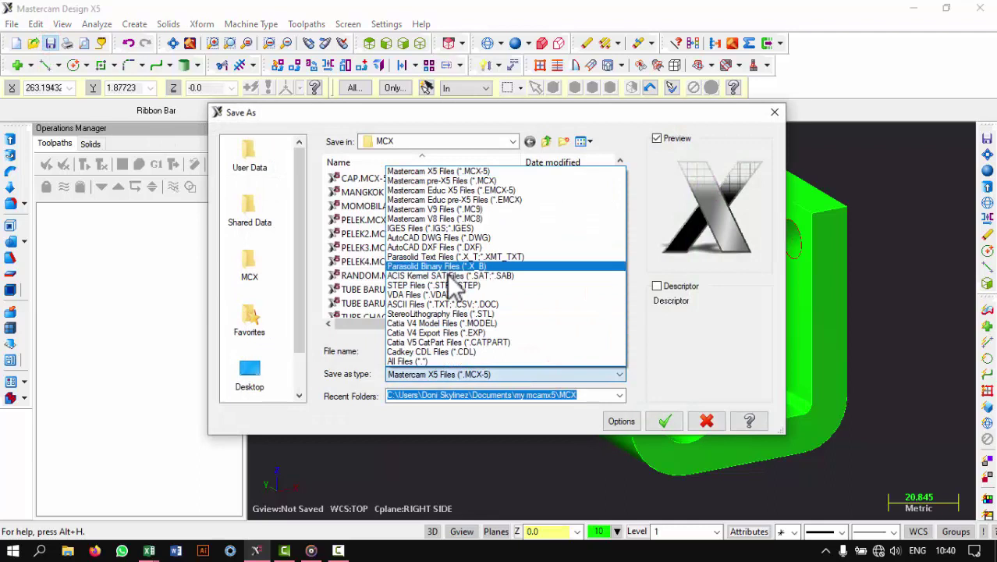
click(446, 284)
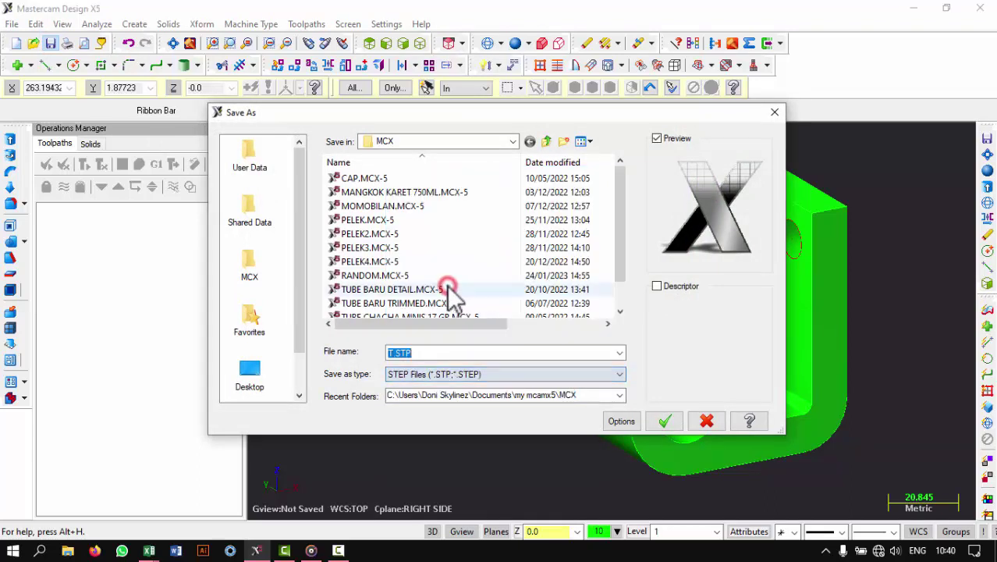
click(250, 376)
double_click(421, 353)
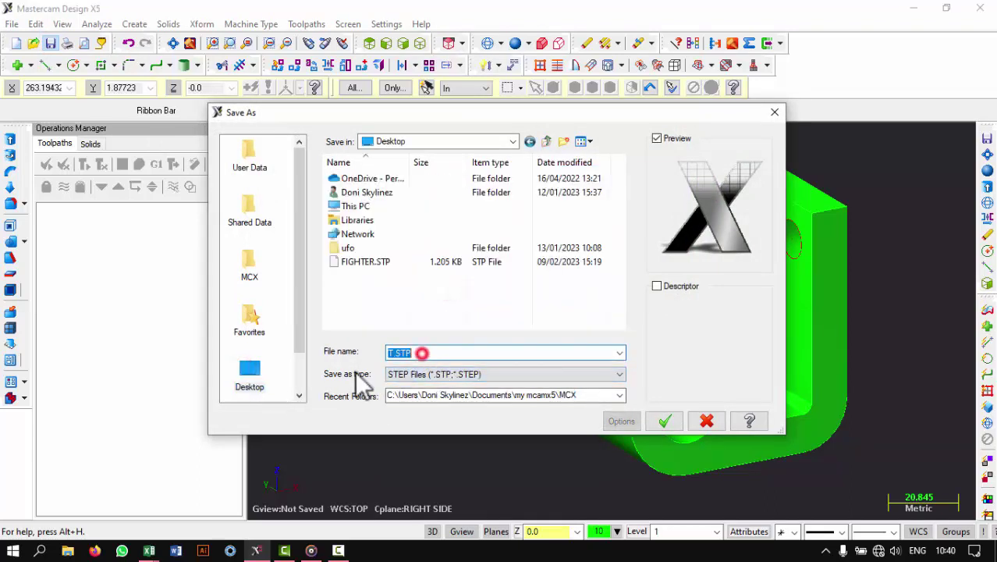
text(random)
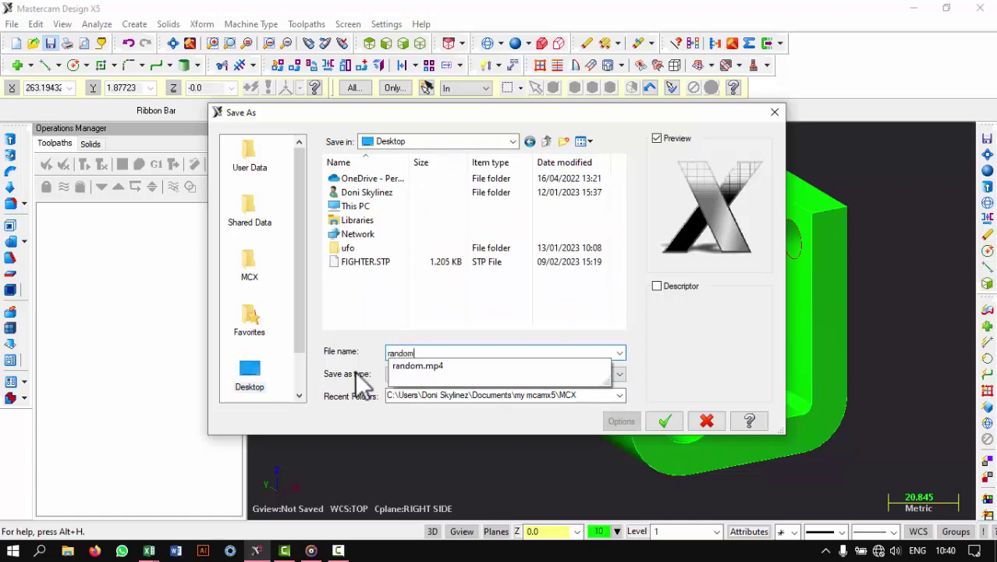
text(1)
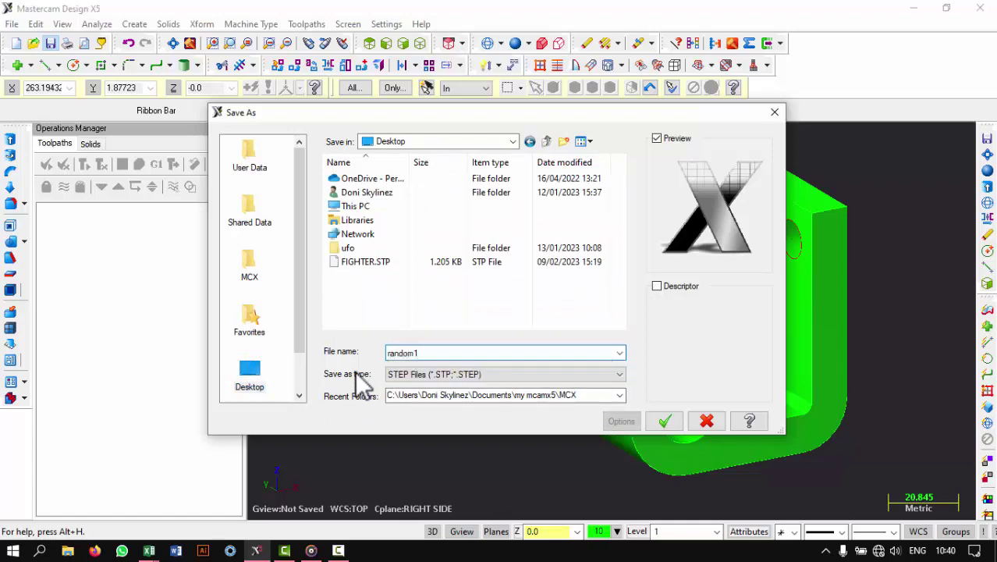
click(664, 425)
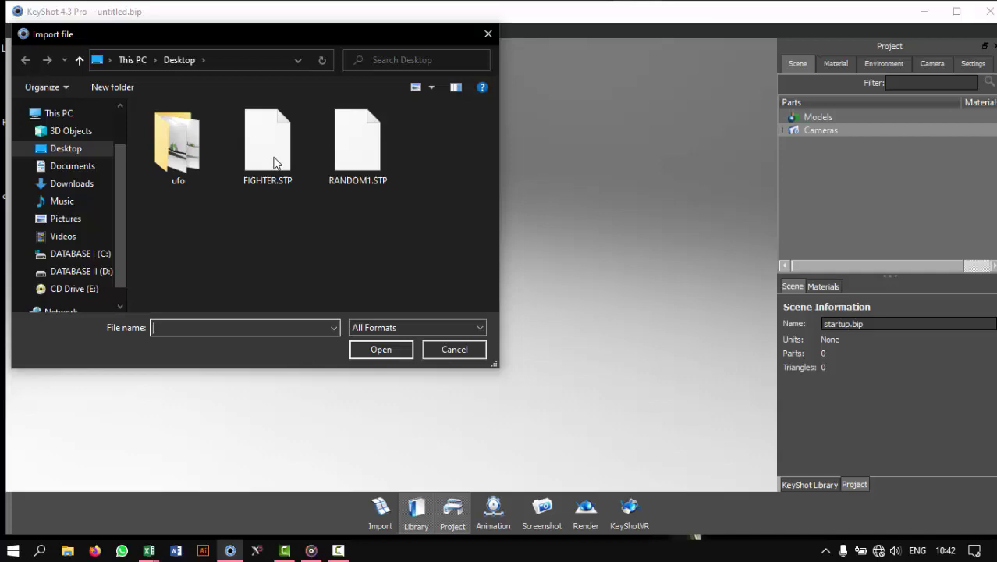
Import RANDOM1.STP into the KeyShot scene
double_click(357, 145)
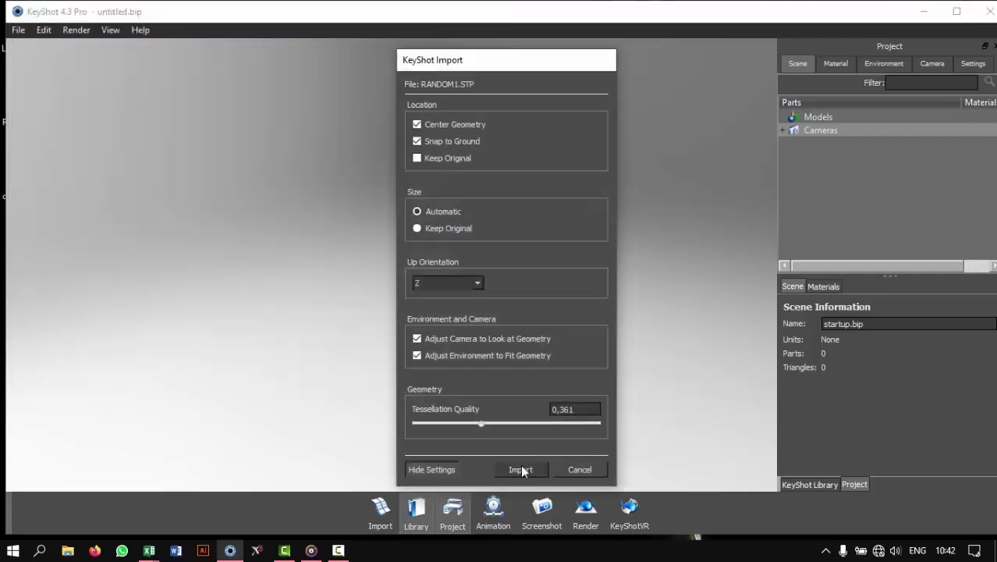
click(517, 469)
mouse_move(618, 371)
mouse_down()
mouse_move(597, 352)
mouse_move(383, 420)
mouse_move(253, 383)
mouse_move(367, 402)
mouse_move(397, 345)
mouse_move(517, 368)
mouse_up()
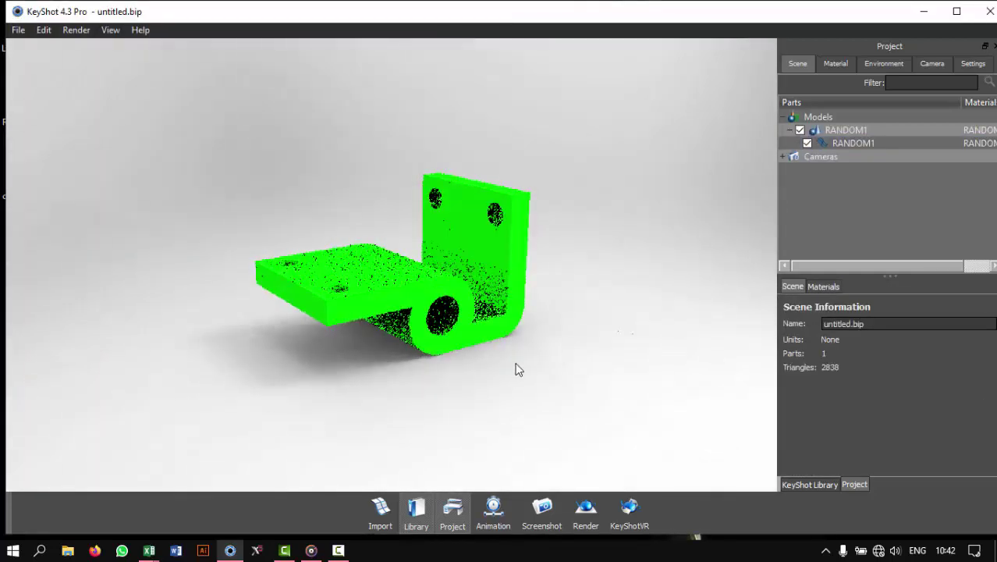
Apply the blue Paint Gloss material from the Paint library to the bracket
click(810, 484)
scroll(836, 178, down, 1)
click(835, 199)
mouse_move(906, 381)
mouse_down()
mouse_move(429, 384)
mouse_move(473, 400)
mouse_up()
drag(804, 442, 489, 300)
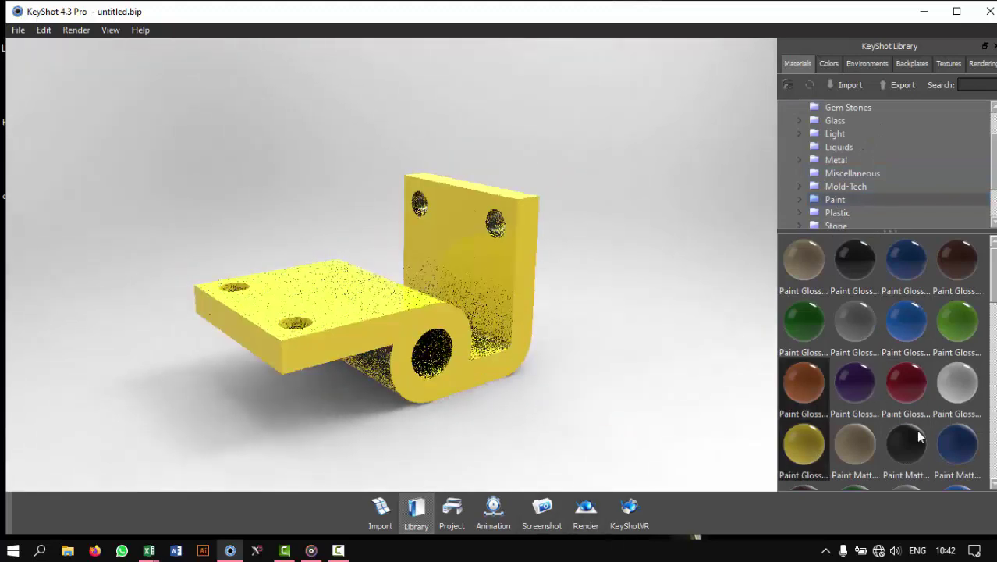
mouse_move(906, 320)
mouse_down()
mouse_move(437, 312)
mouse_move(530, 263)
mouse_up()
mouse_move(567, 352)
mouse_down()
mouse_move(579, 339)
mouse_move(570, 401)
mouse_move(581, 357)
mouse_move(600, 464)
mouse_up()
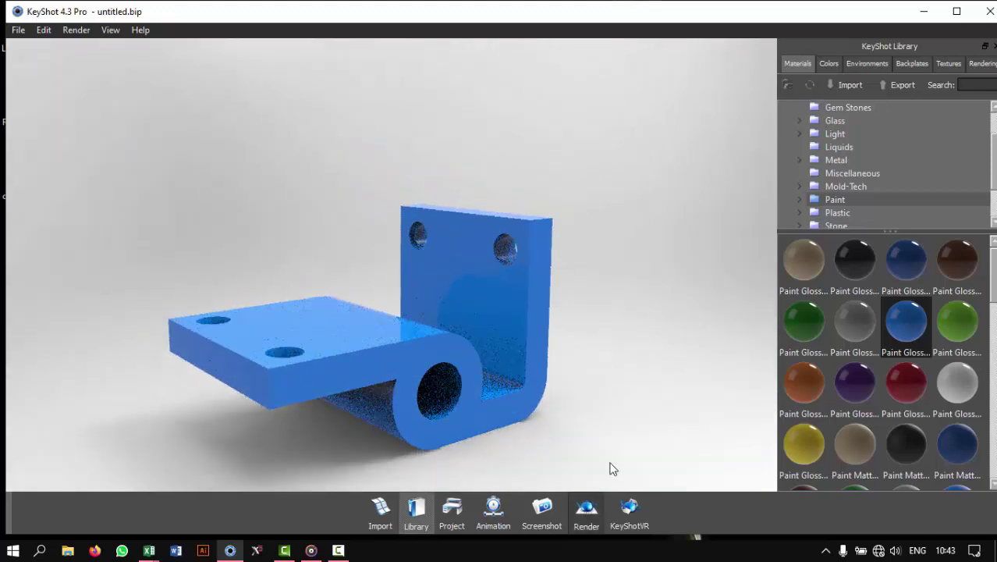
Choose the 1280 x 752 resolution preset, set the Desktop as output folder, and start rendering
click(586, 511)
click(551, 195)
click(568, 244)
click(650, 154)
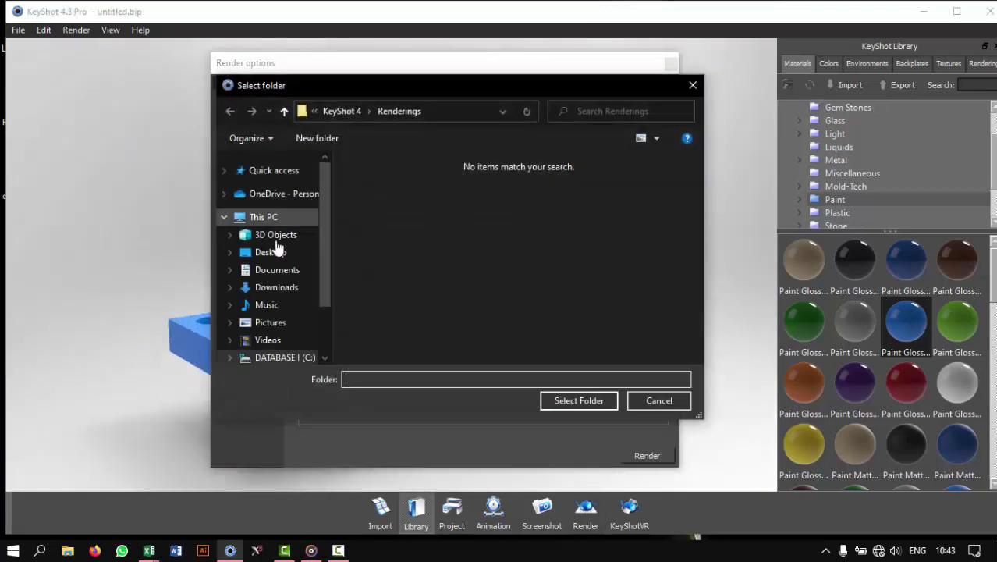
click(279, 252)
click(580, 401)
click(647, 455)
drag(483, 181, 485, 6)
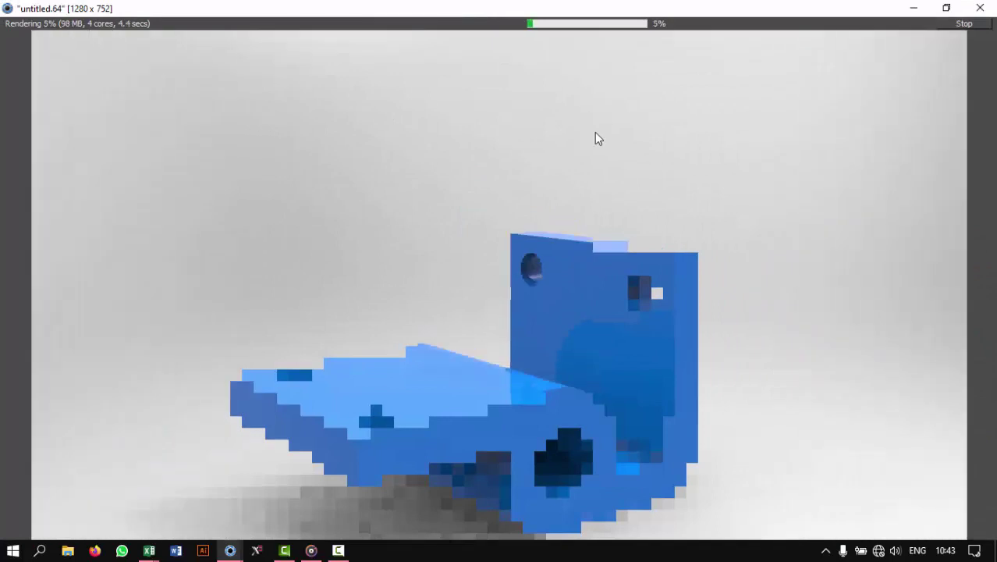